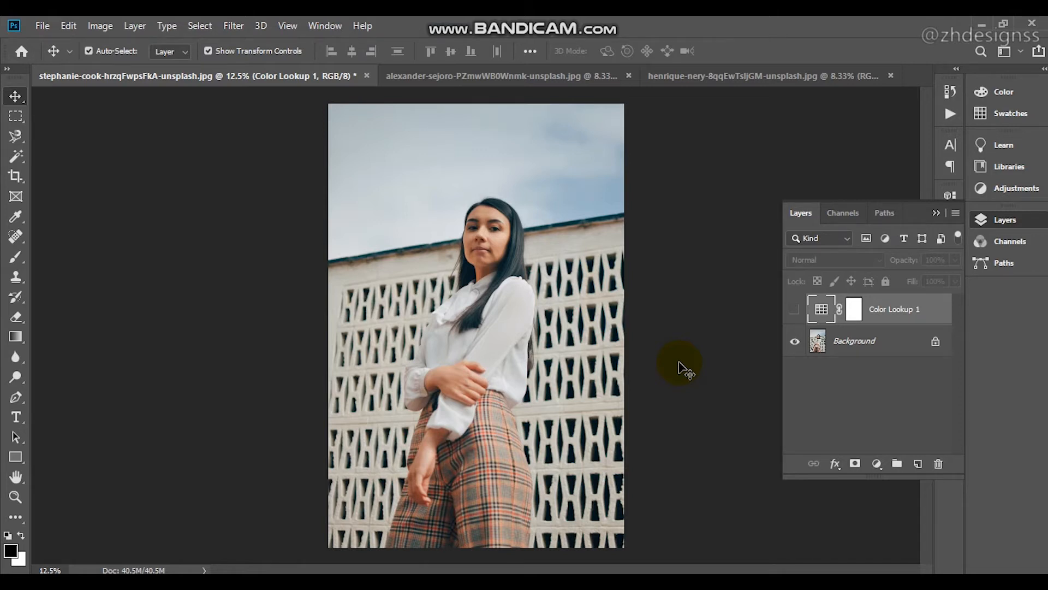
Delete the Color Lookup 1 layer and add a Selective Color adjustment layer above the background
click(794, 310)
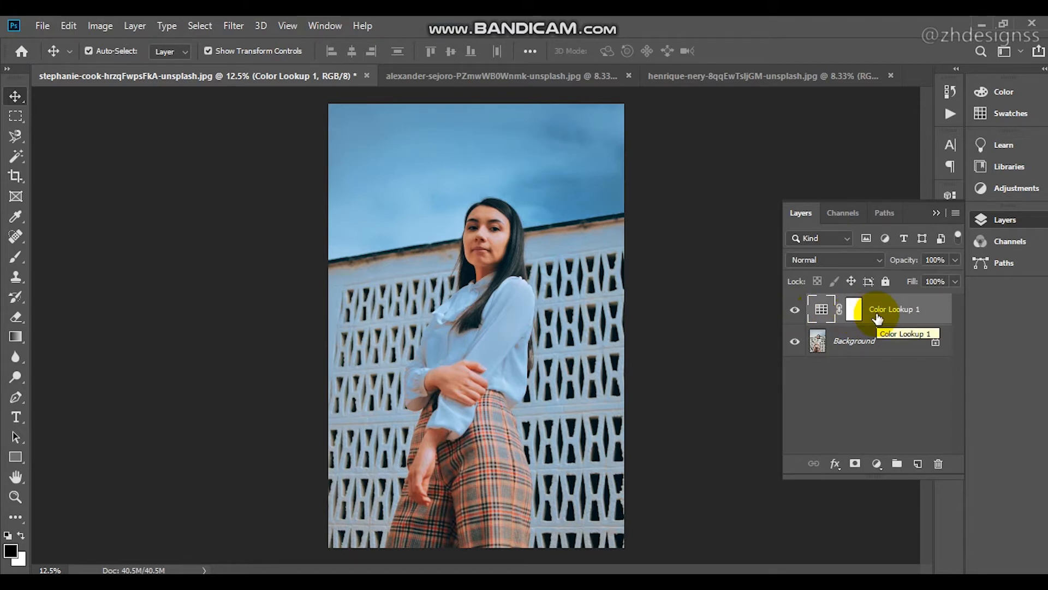
key(Delete)
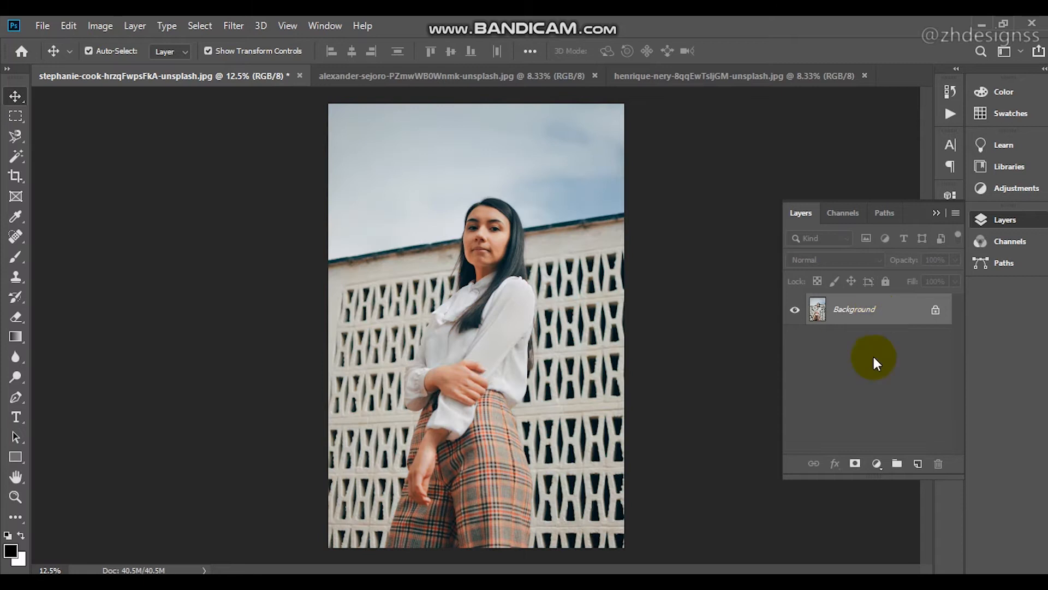
click(874, 465)
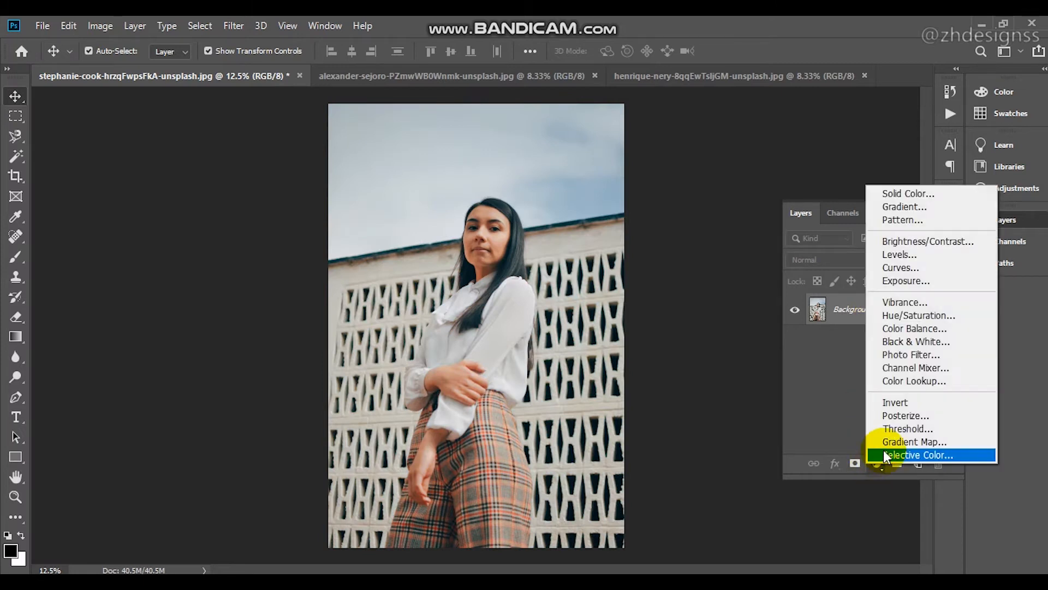
click(887, 456)
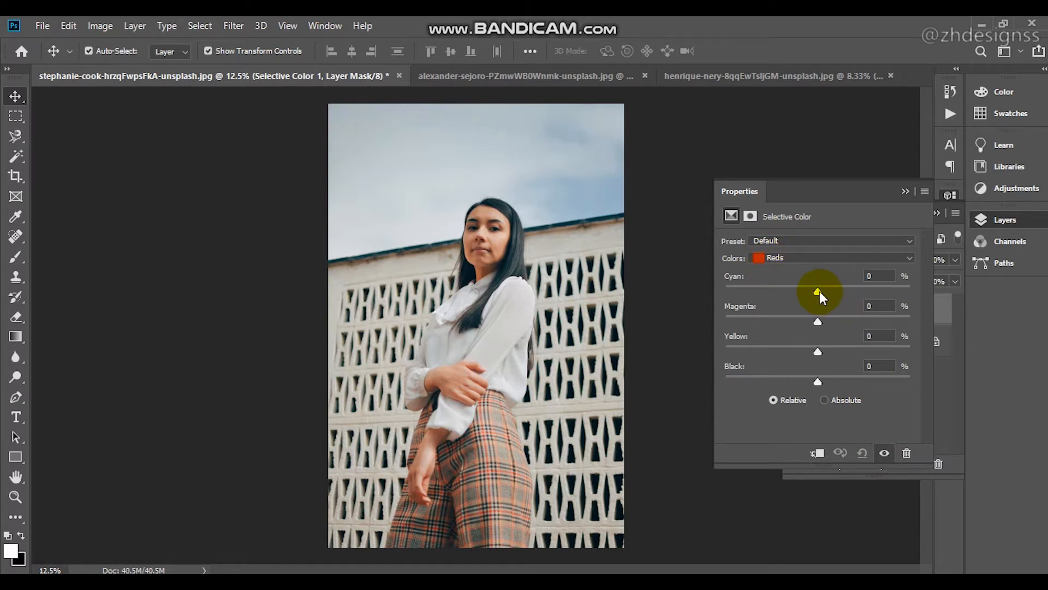
For the Reds in the Selective Color adjustment, set Cyan to -48%, Magenta to +8% and Black to +3%
drag(819, 291, 775, 295)
drag(819, 323, 825, 320)
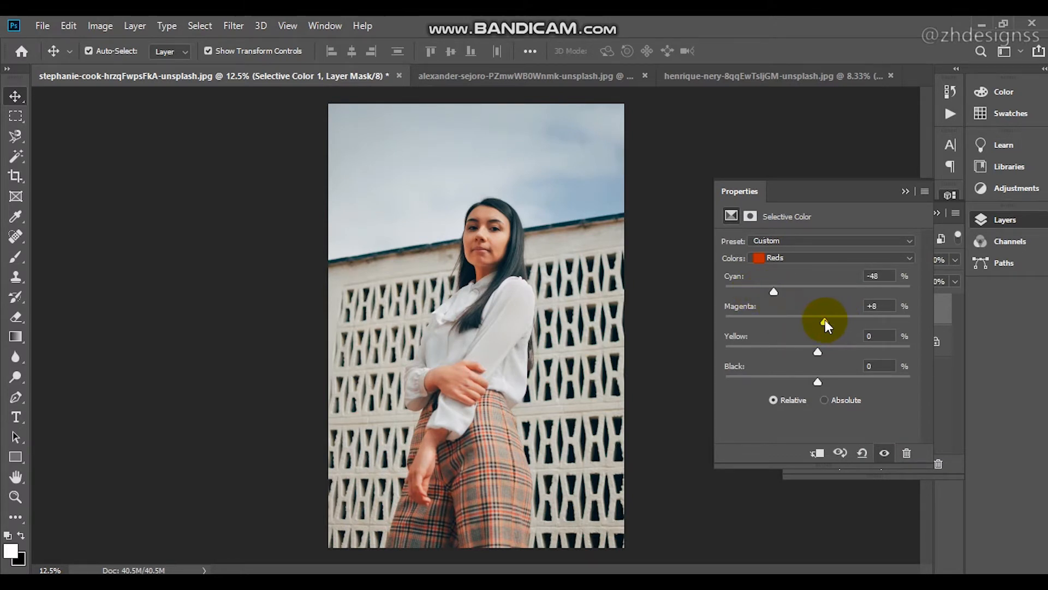
drag(817, 384, 821, 384)
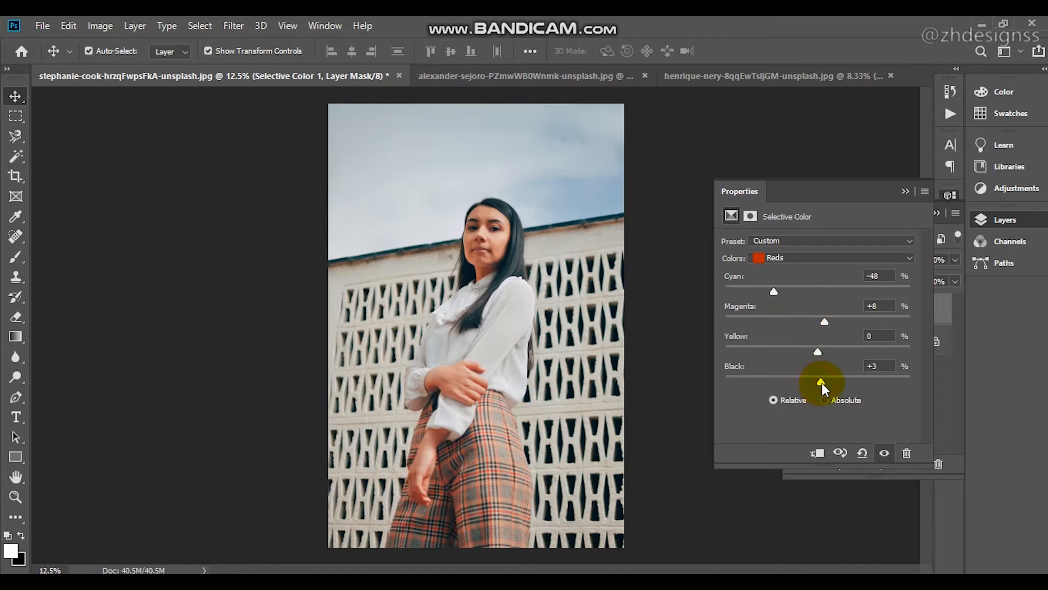
Set Cyan to +80% for the Yellows, and Cyan to +100% and Yellow to -24% for the Greens
click(817, 257)
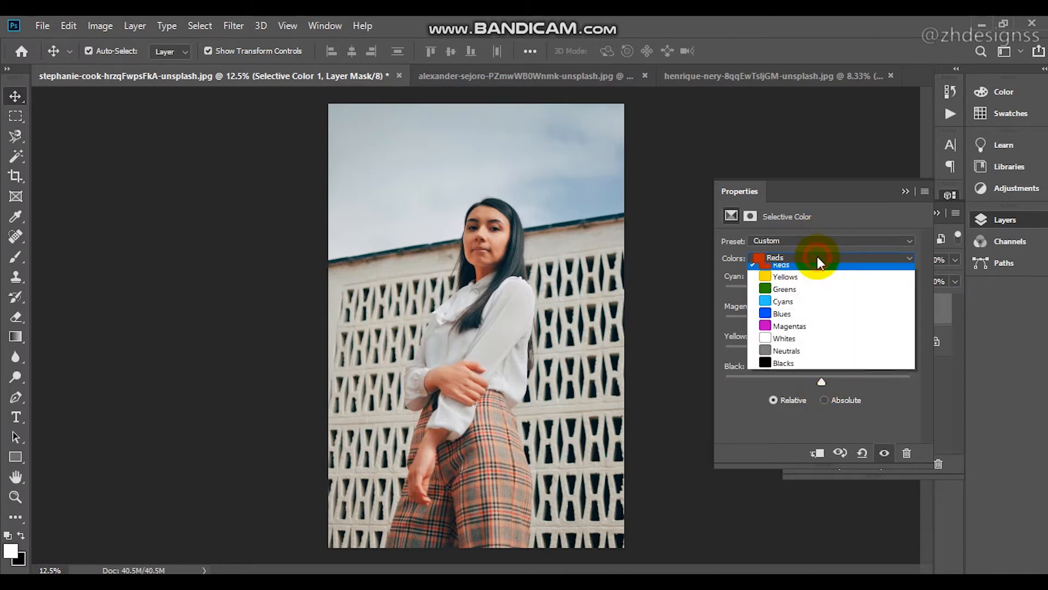
click(815, 284)
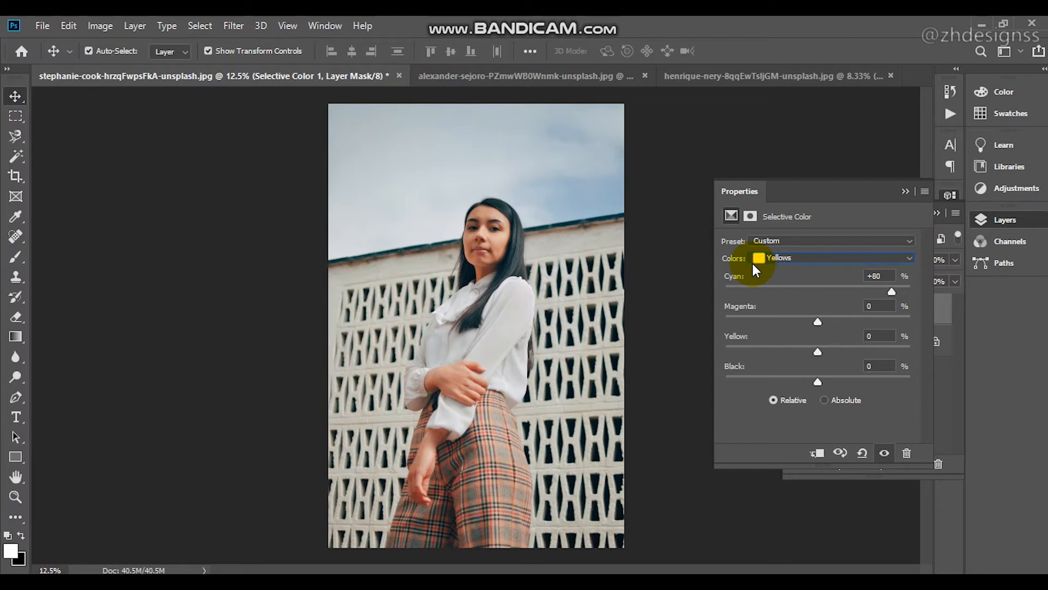
scroll(752, 263, down, 1)
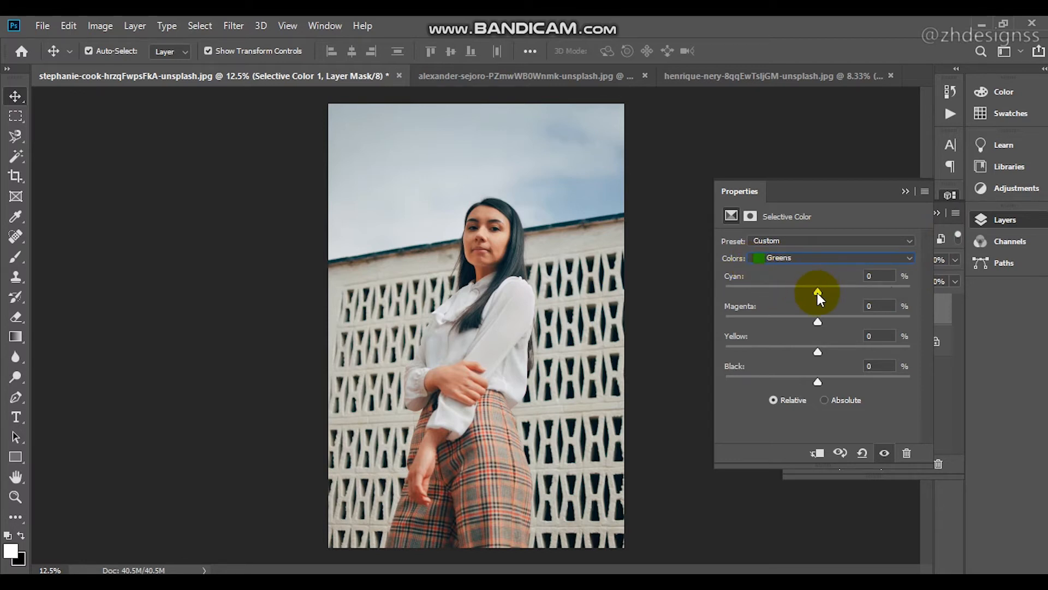
drag(817, 293, 919, 290)
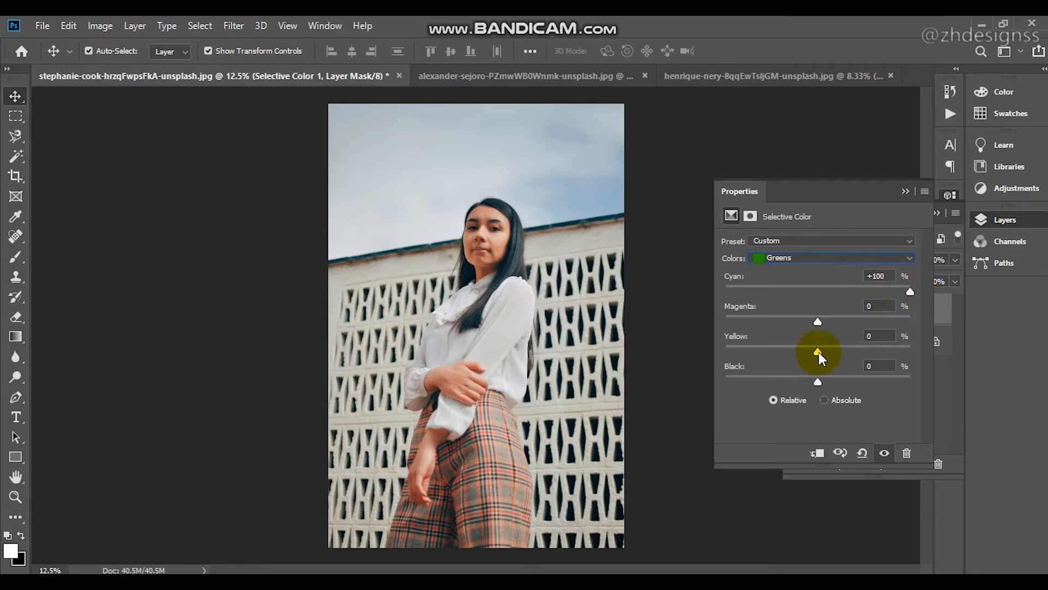
drag(818, 352, 795, 352)
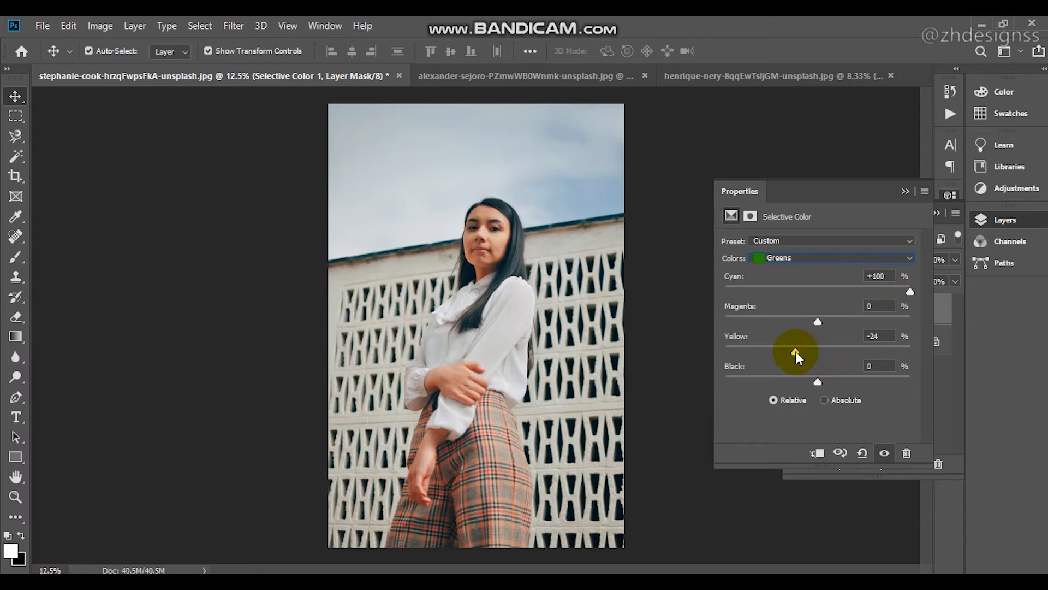
Set both Cyan and Black to +100% for the Cyans and also for the Blues
key(Down)
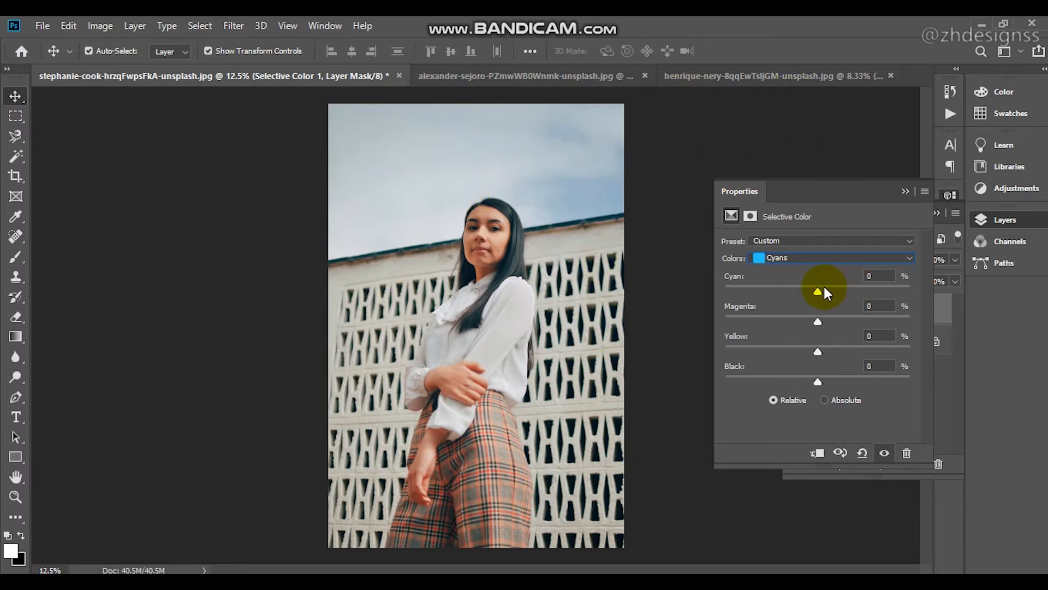
drag(818, 293, 954, 297)
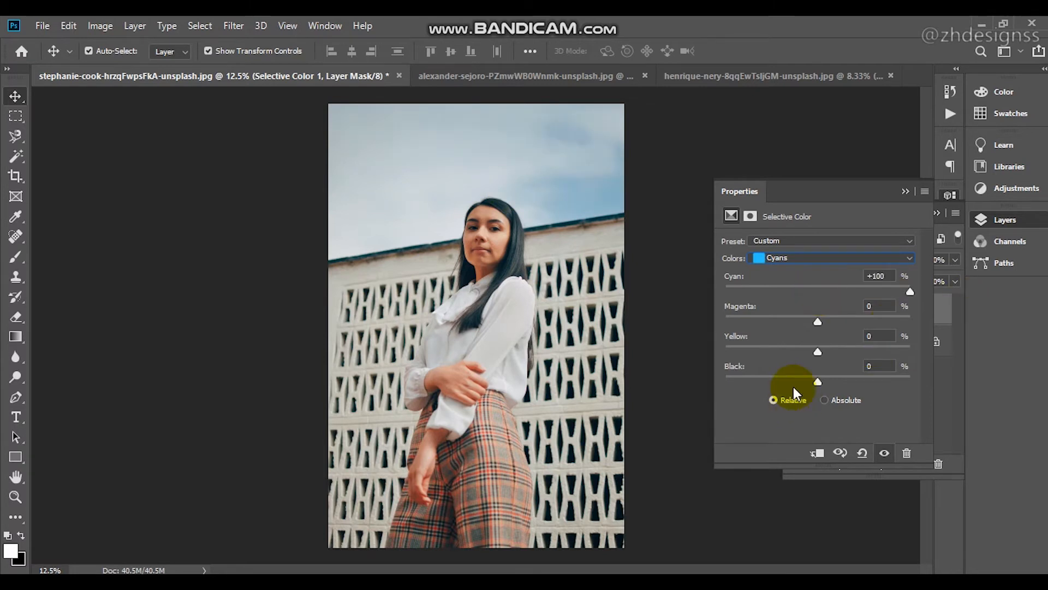
drag(817, 383, 955, 369)
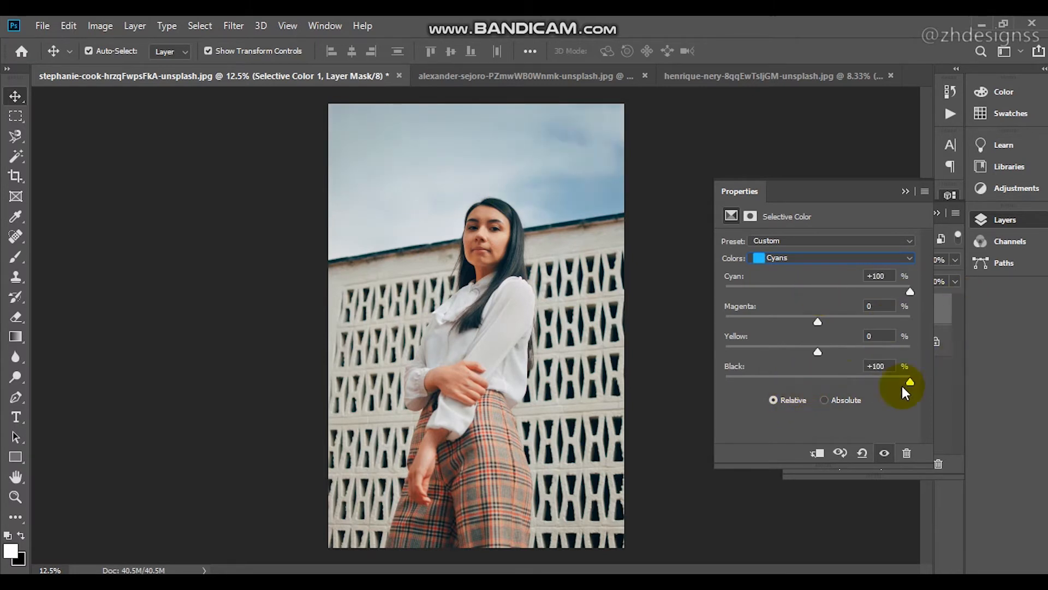
key(Down)
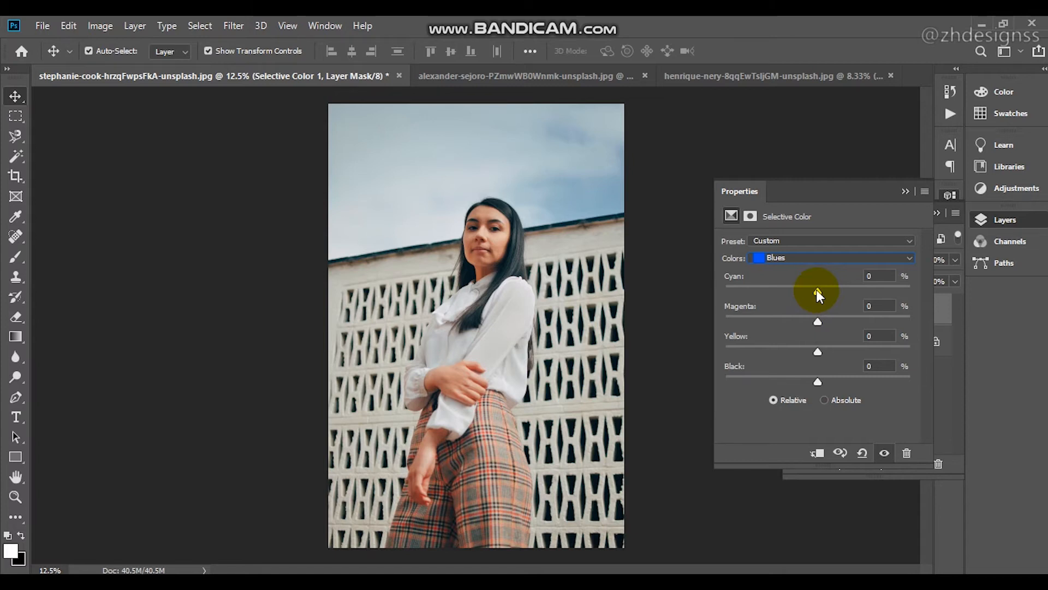
drag(818, 291, 938, 290)
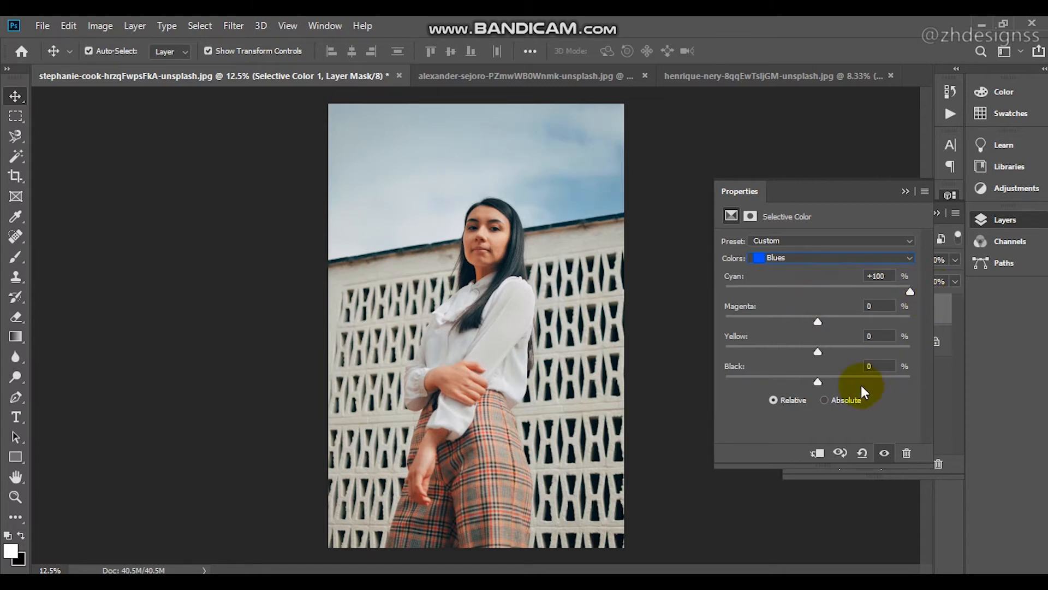
drag(816, 382, 875, 388)
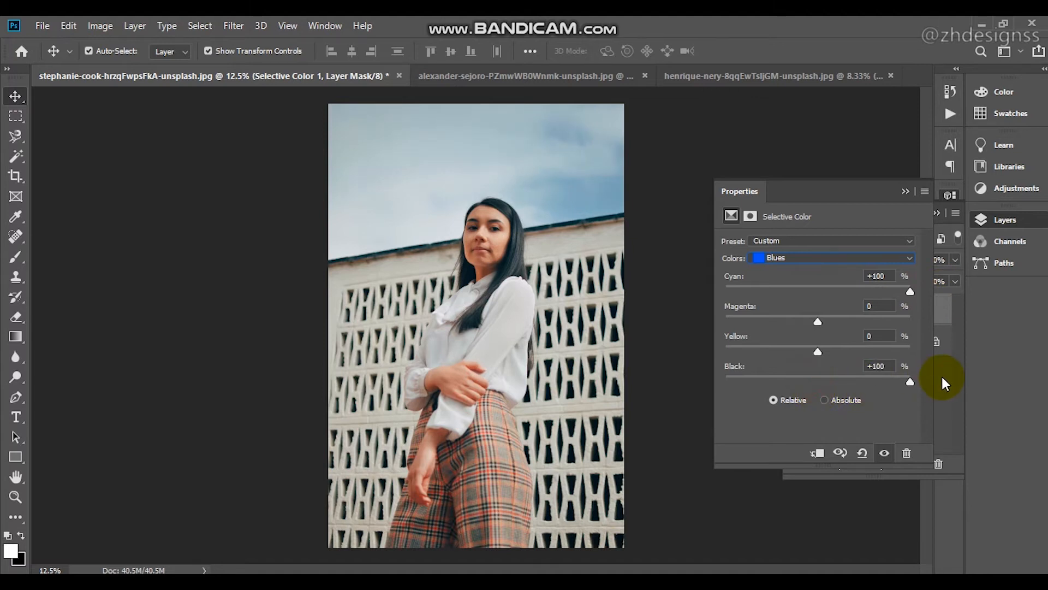
For the Whites, set Cyan to +100%, Yellow to -79% and Black to +28%
key(Down)
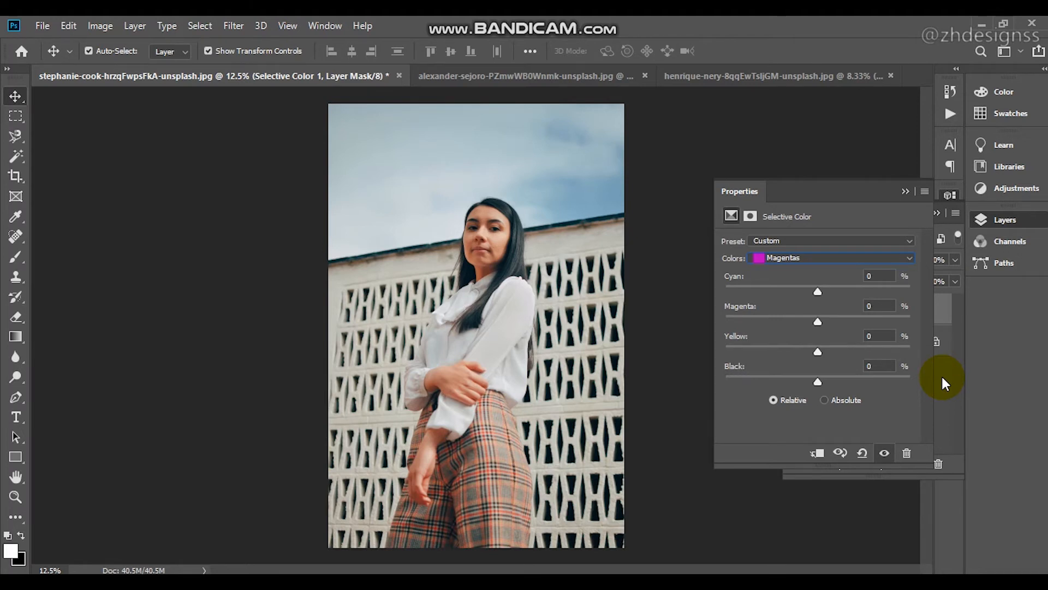
key(Down)
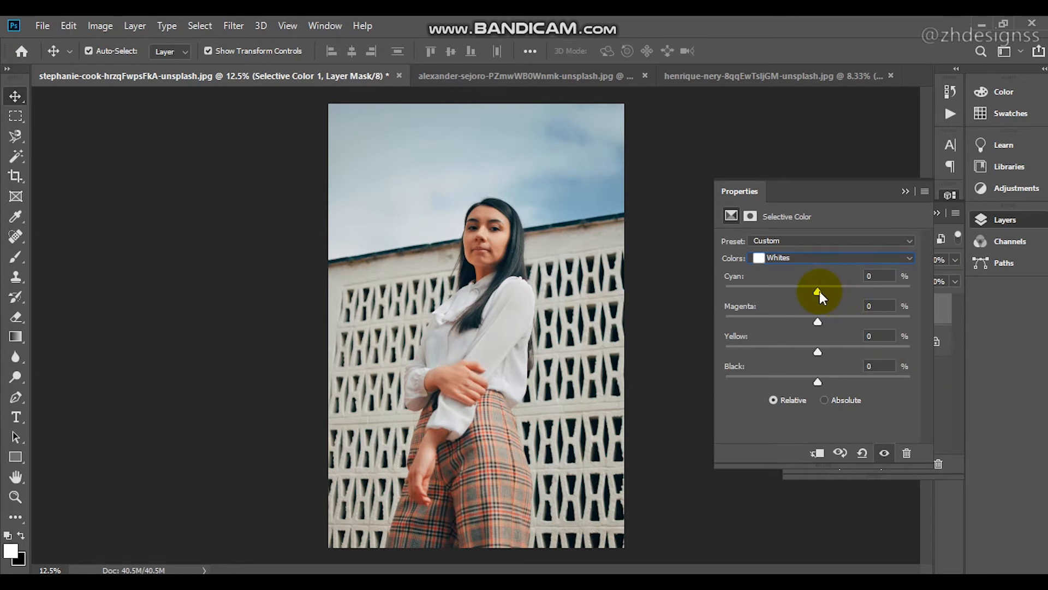
drag(820, 294, 955, 296)
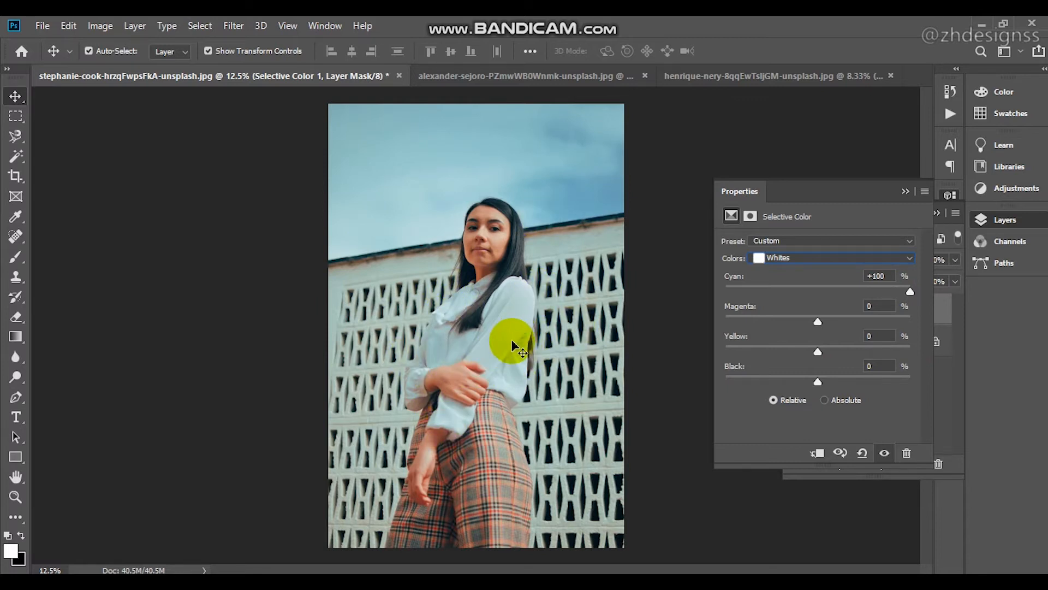
drag(823, 356, 751, 365)
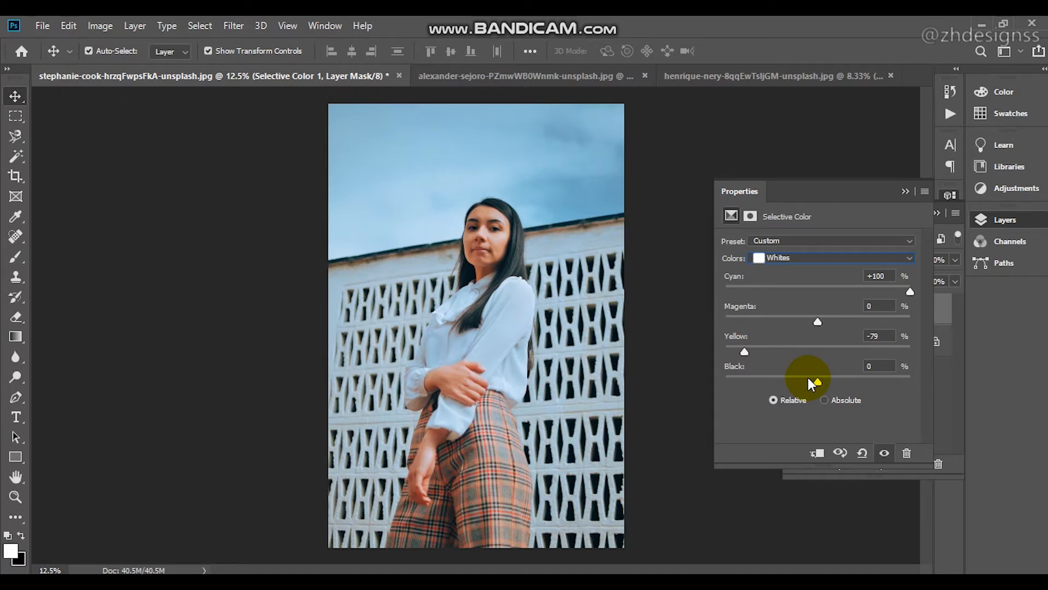
drag(818, 382, 840, 386)
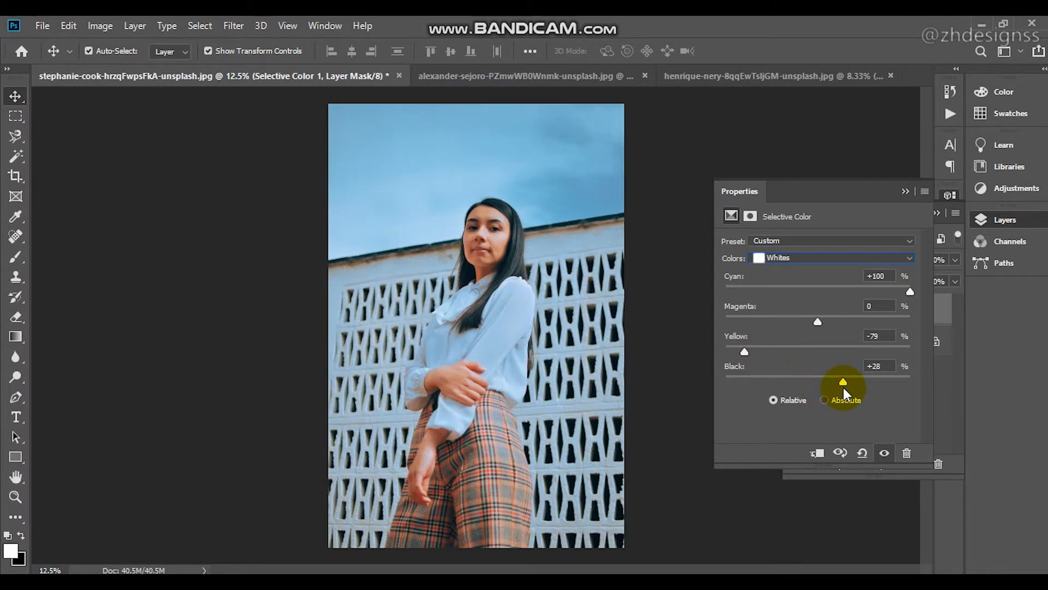
Close the Selective Color settings and compare the photo with the Selective Color 1 layer hidden and shown
key(Down)
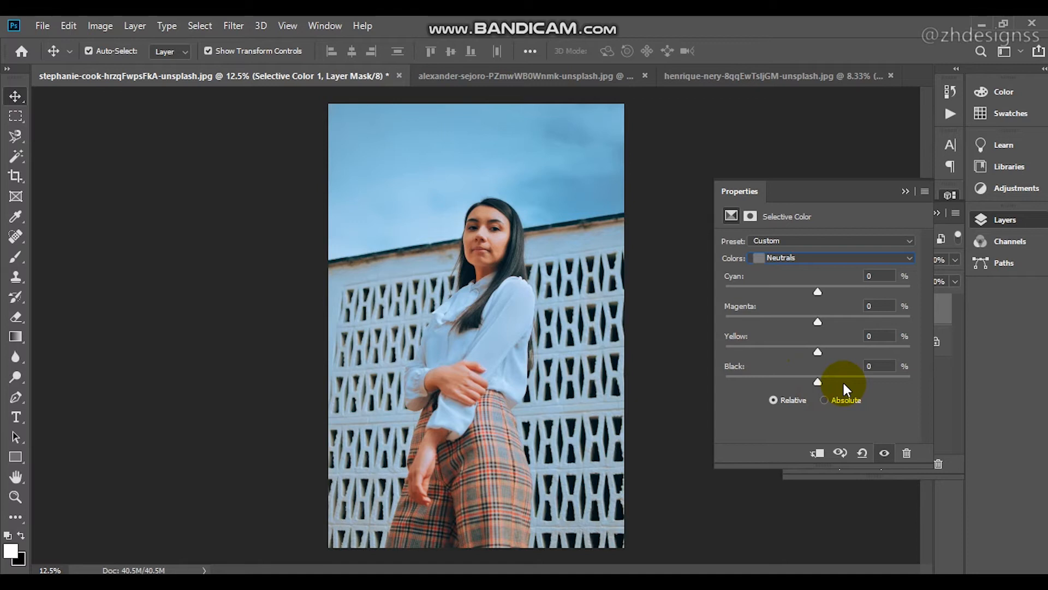
key(Down)
click(903, 191)
click(790, 322)
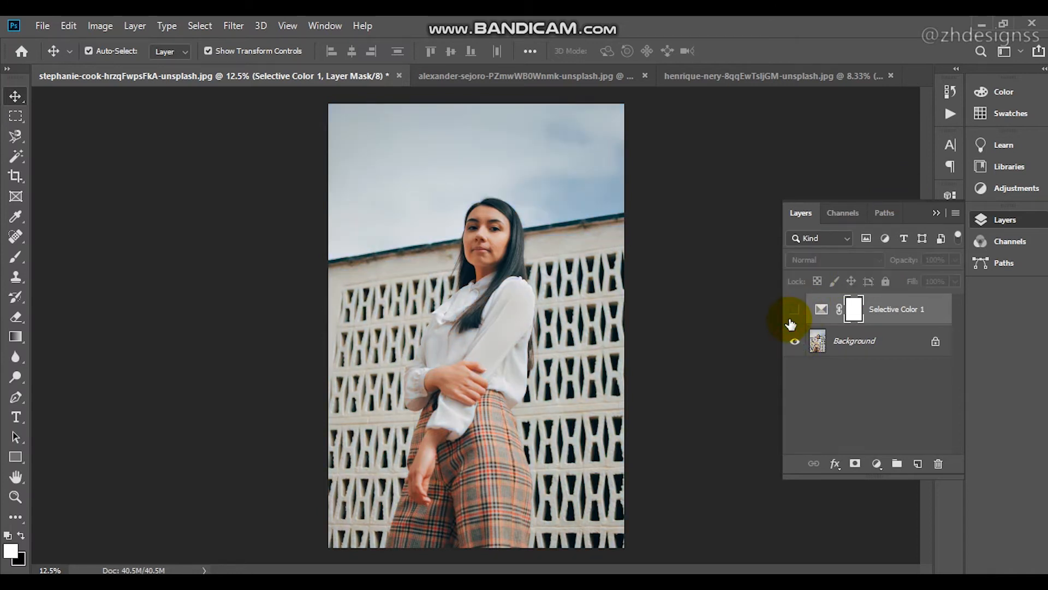
click(791, 323)
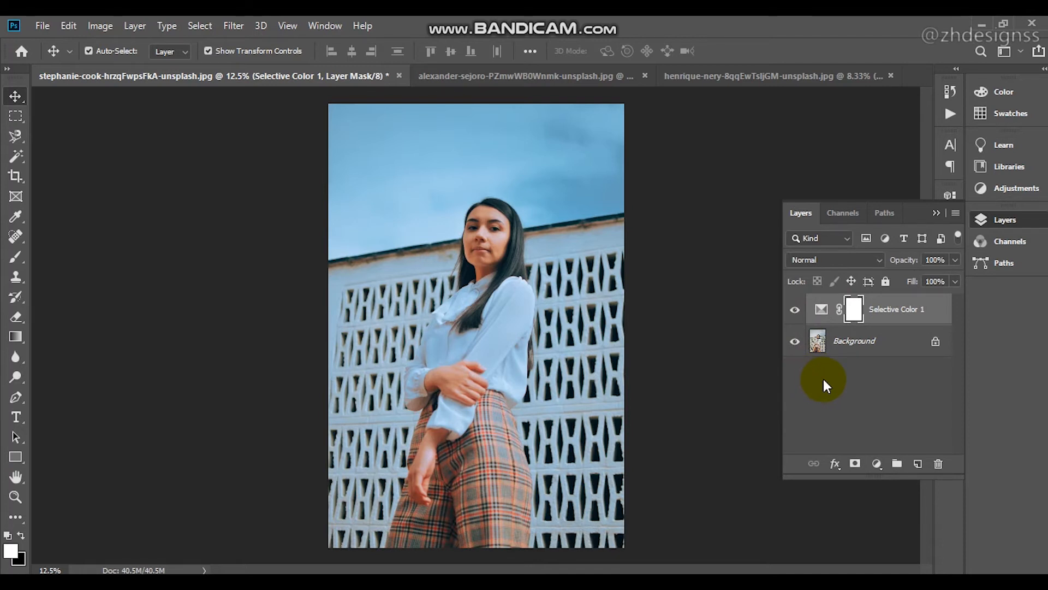
Add a Levels adjustment layer on top and raise its shadow input level slightly
click(876, 464)
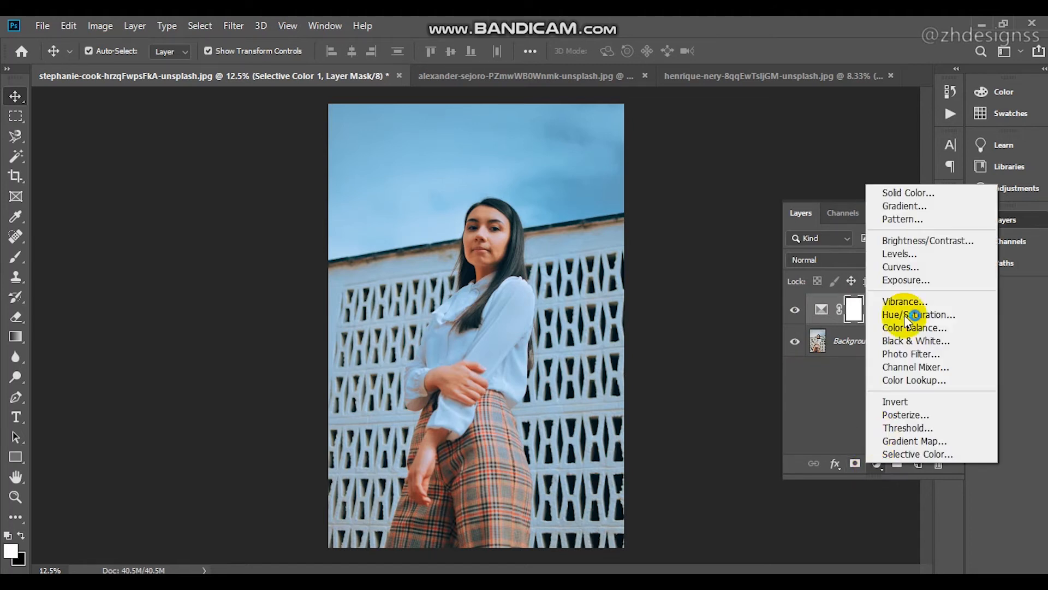
click(909, 251)
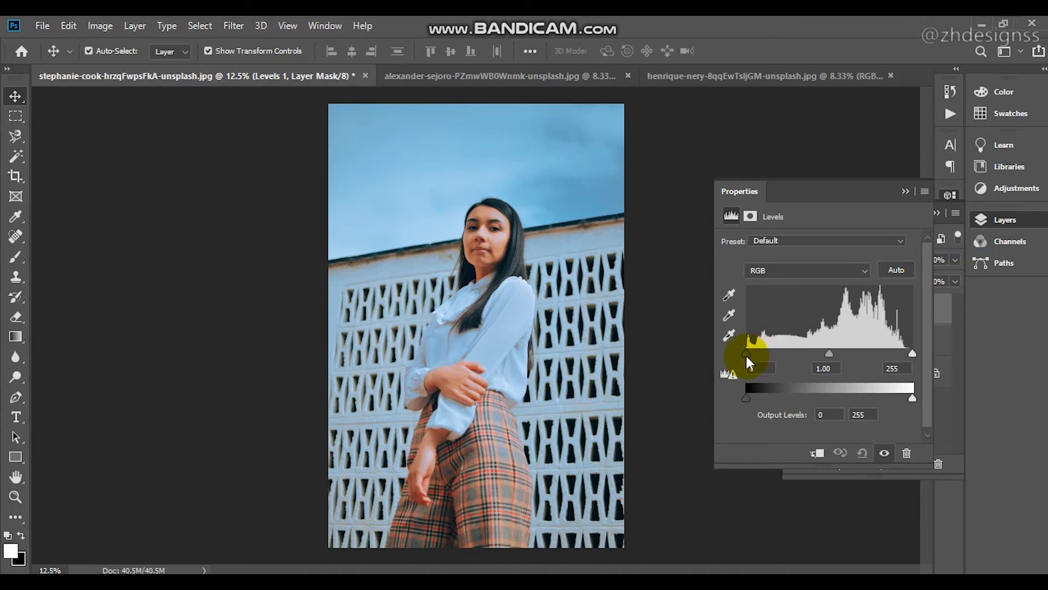
drag(747, 357, 750, 358)
click(906, 191)
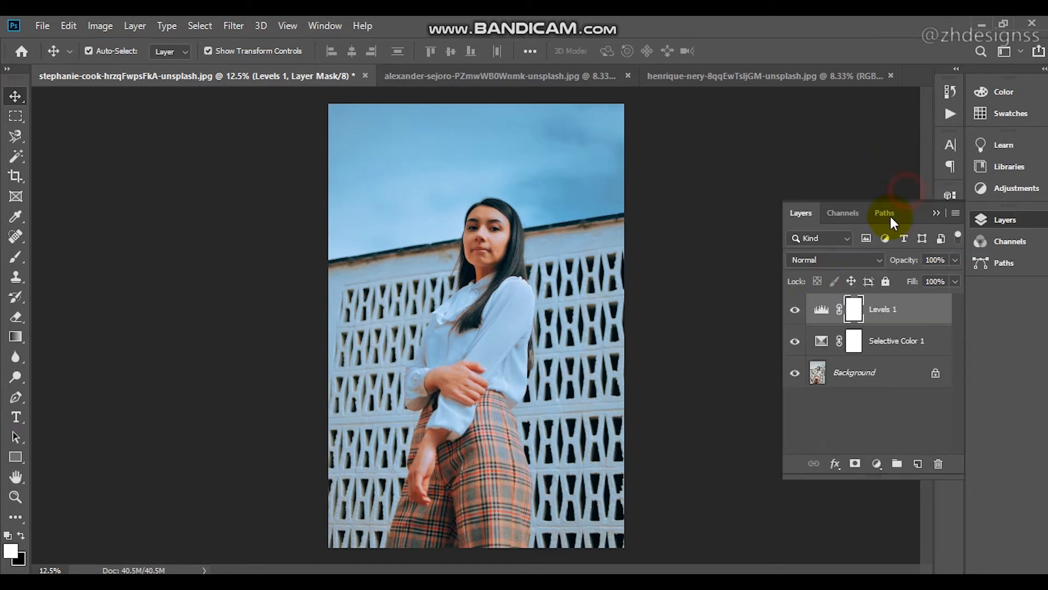
Compare the photo with and without the Levels 1 layer, and with both adjustment layers hidden and shown
click(795, 317)
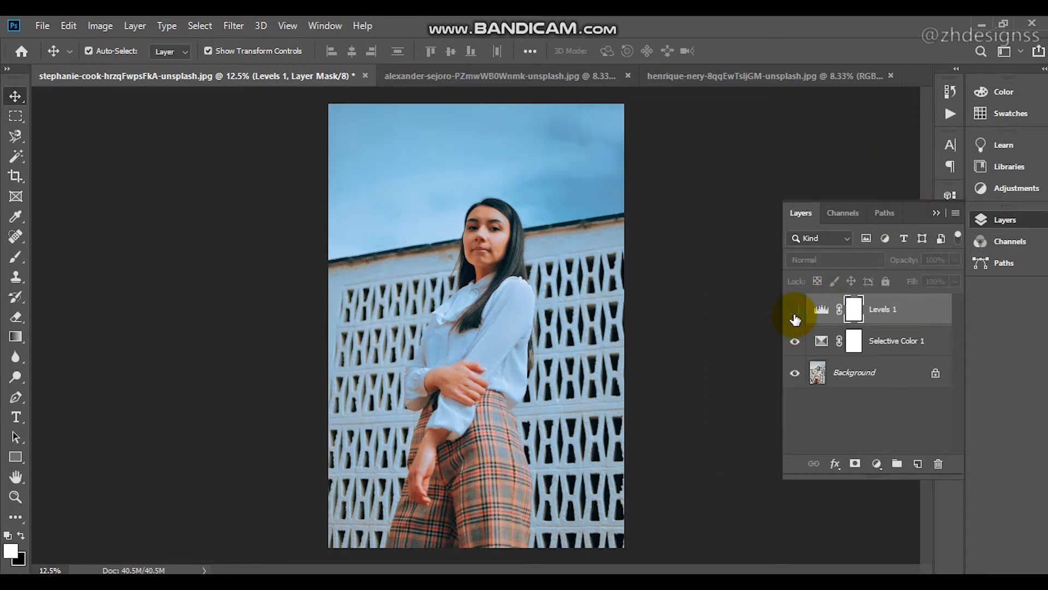
click(794, 317)
click(795, 316)
click(795, 317)
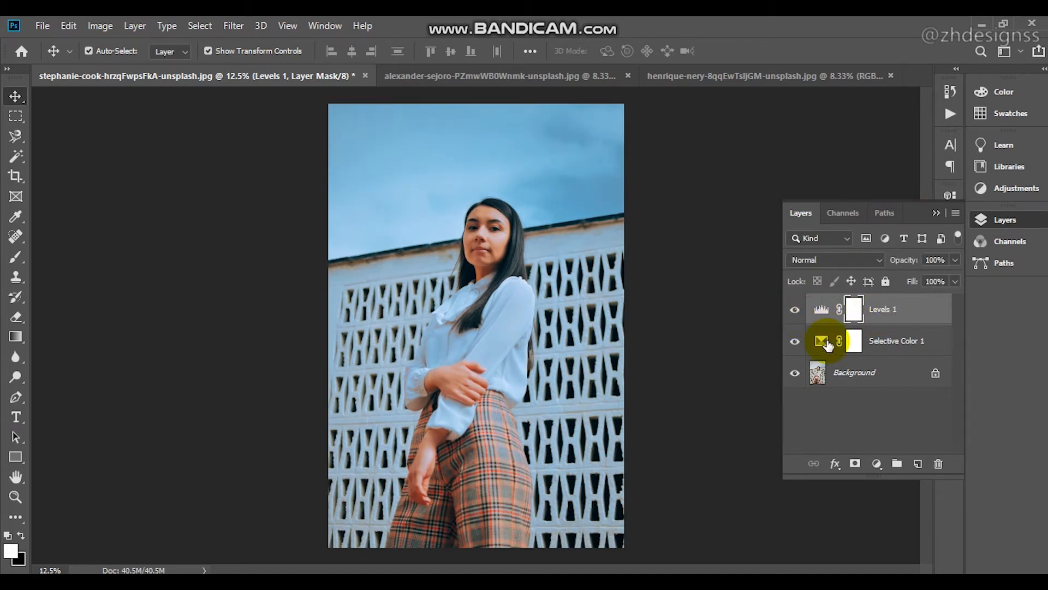
mouse_move(795, 341)
mouse_down()
mouse_move(796, 310)
mouse_move(795, 321)
mouse_up()
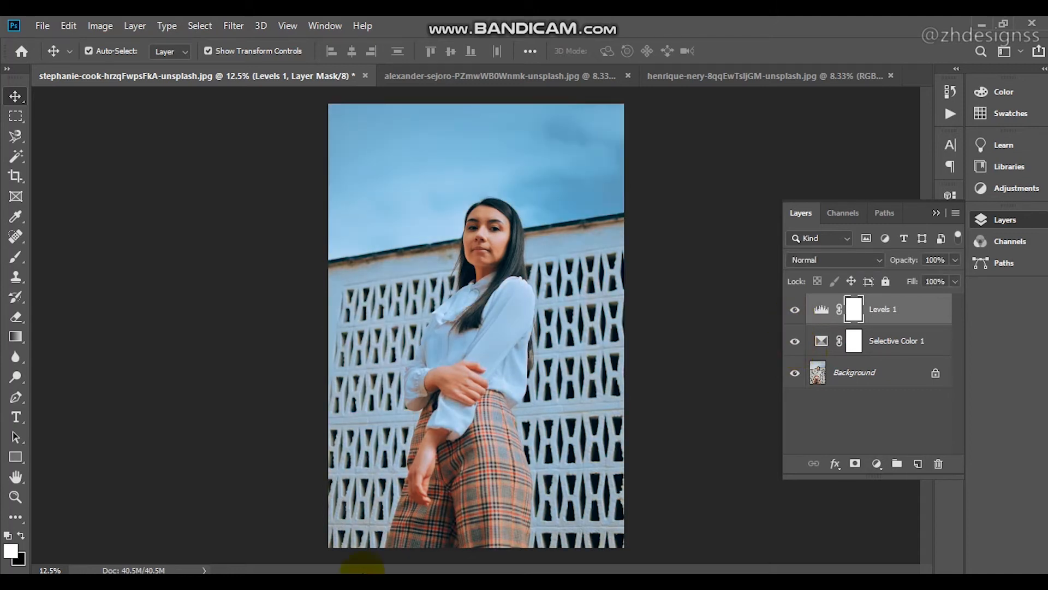
Zoom in on the woman's hands and trousers to compare the detail with both adjustment layers hidden and shown
click(16, 495)
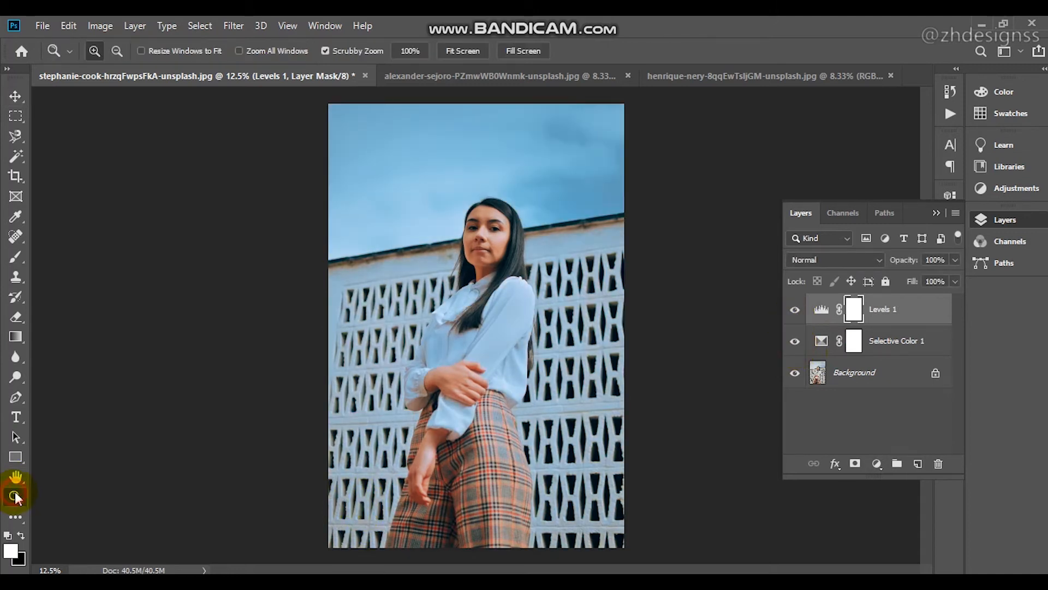
click(460, 453)
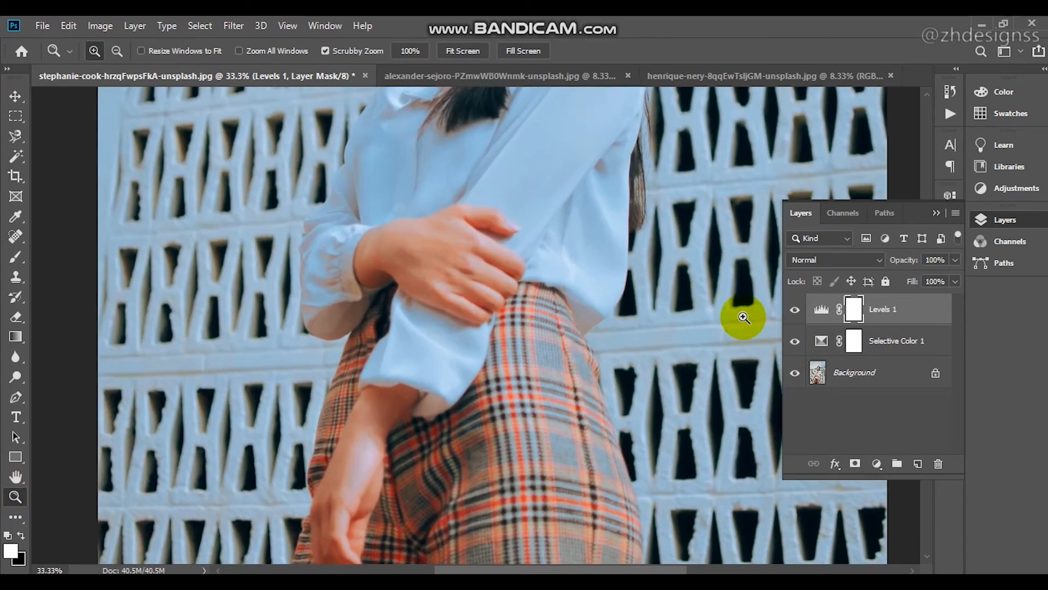
drag(796, 343, 795, 321)
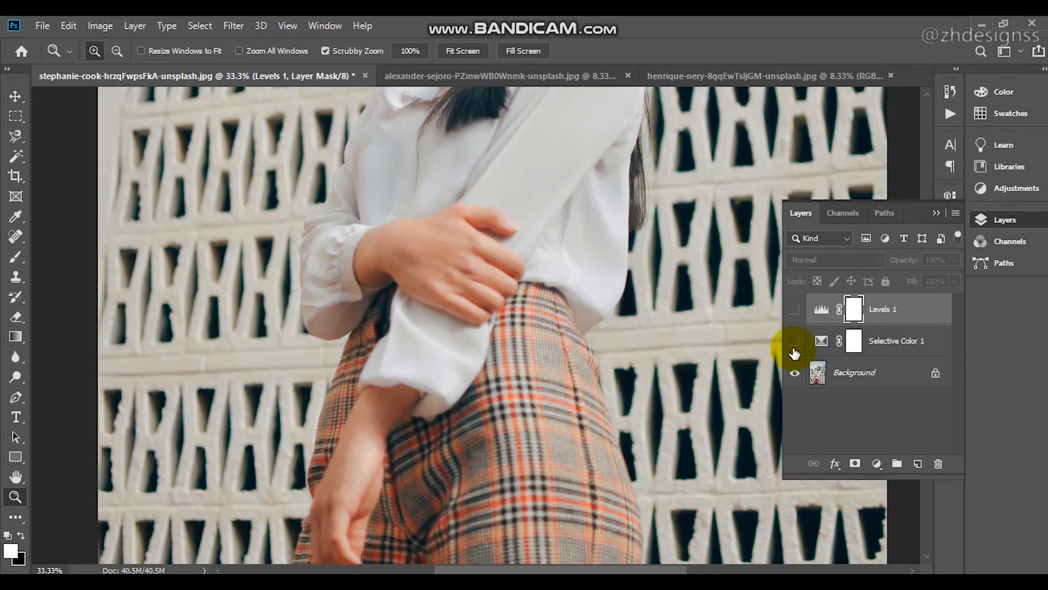
click(795, 341)
click(795, 310)
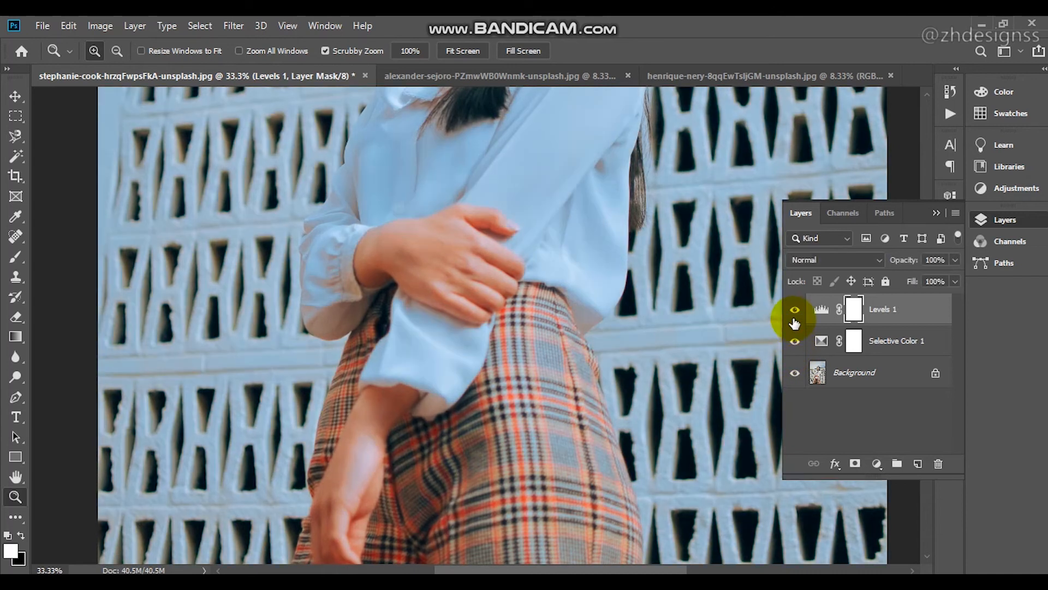
Select both the Levels 1 and Selective Color 1 layers and open the Color Lookup Tables export for them
click(471, 52)
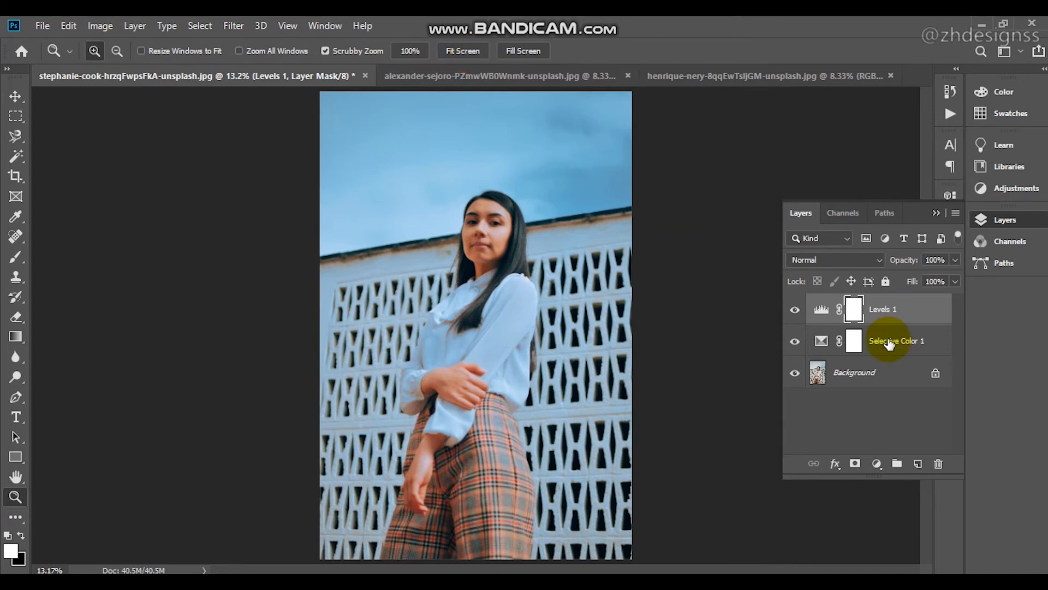
click(919, 344)
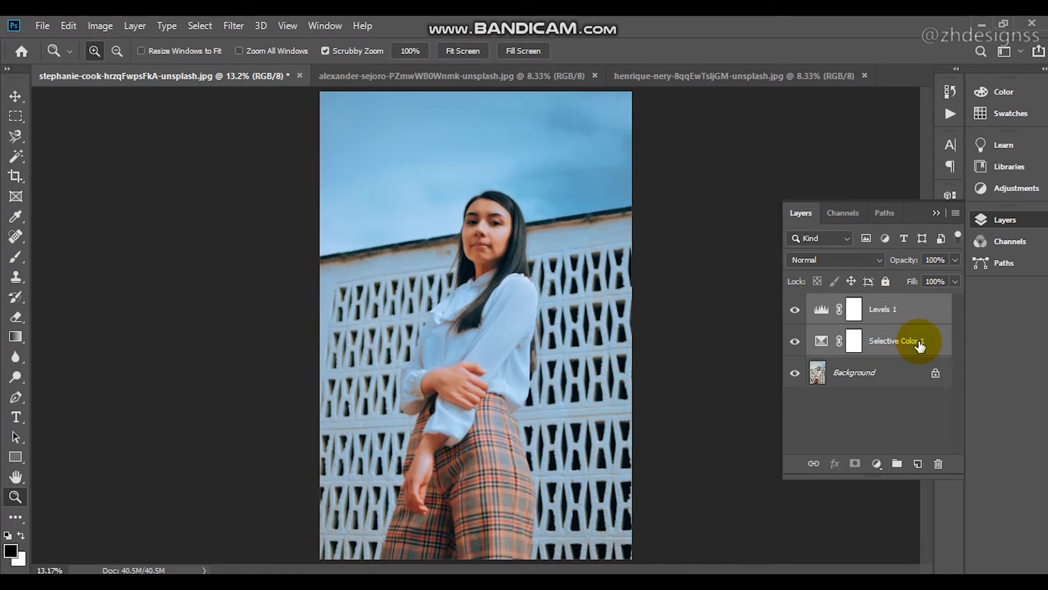
click(51, 25)
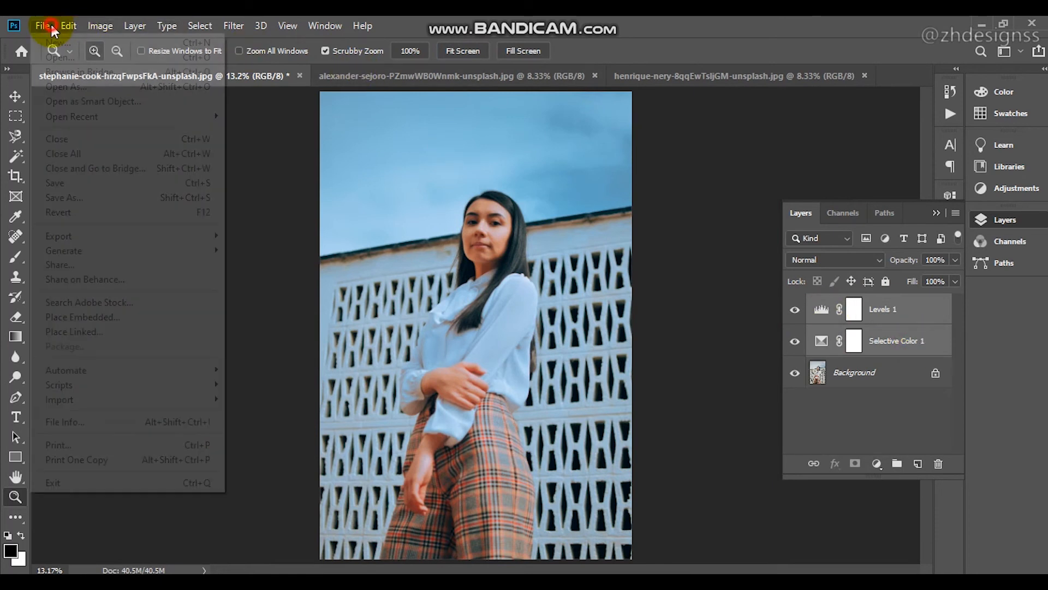
mouse_move(143, 243)
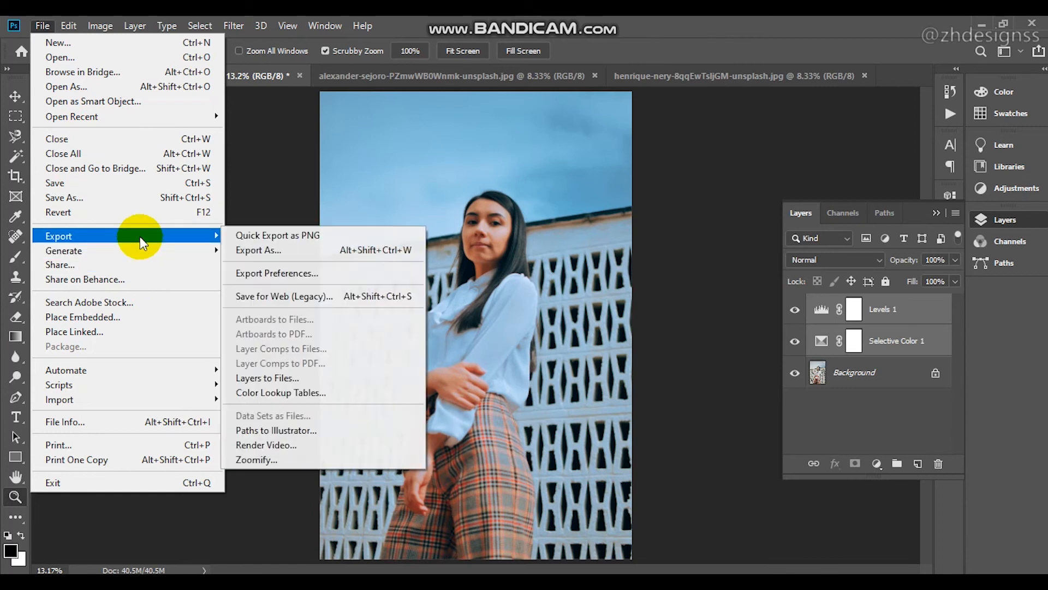
click(323, 393)
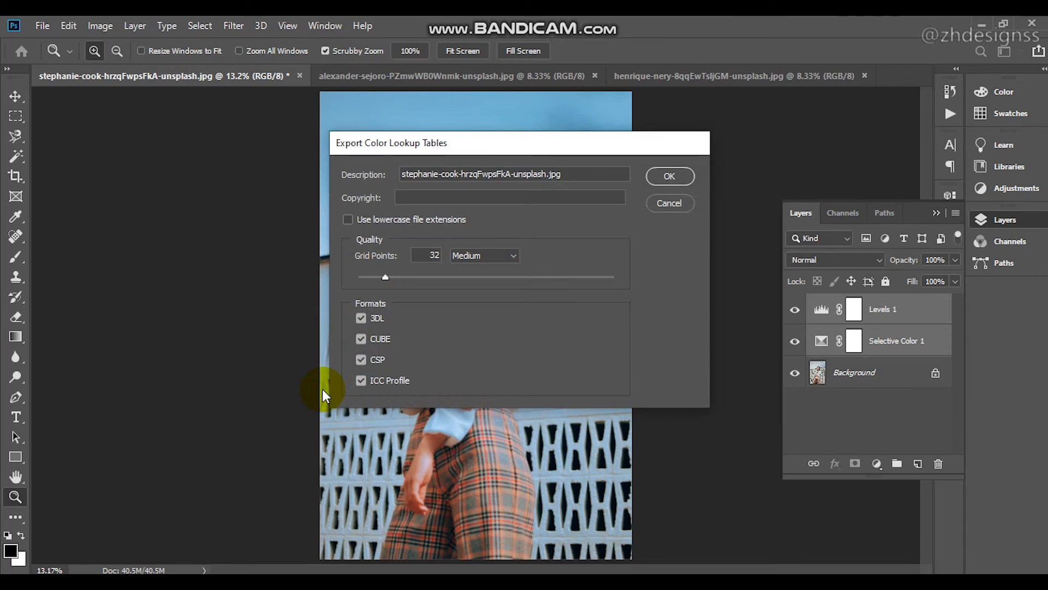
Accept the export settings with all four formats and save the color lookup tables in Downloads as pr
click(669, 176)
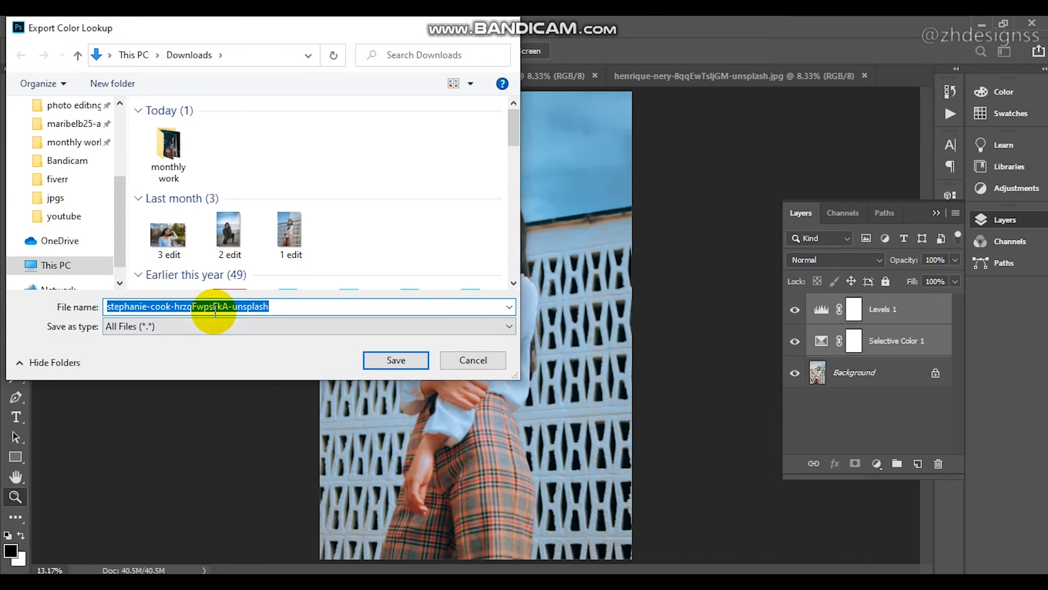
text(pr)
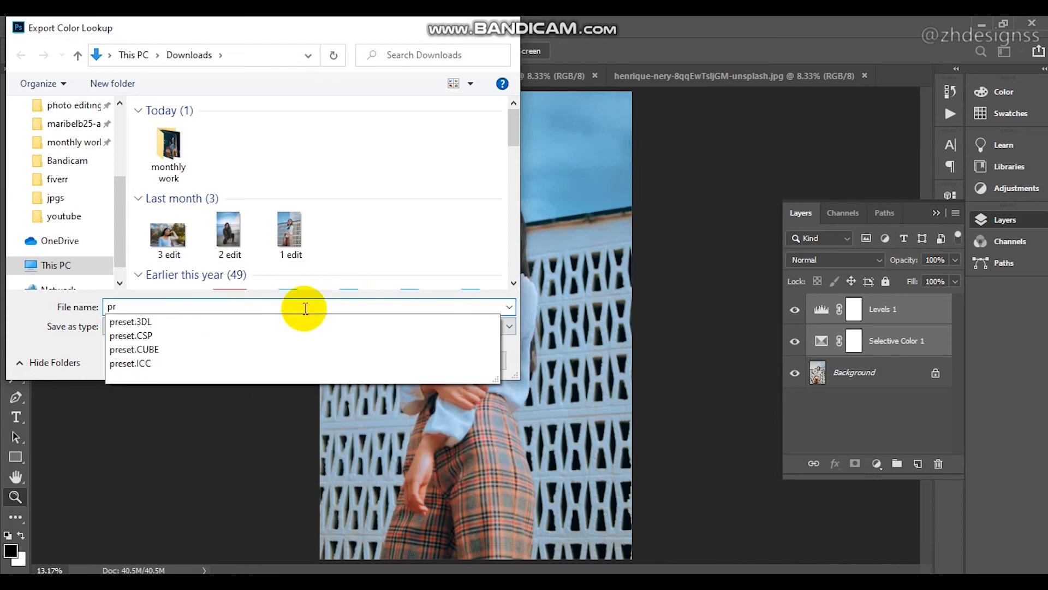
click(401, 250)
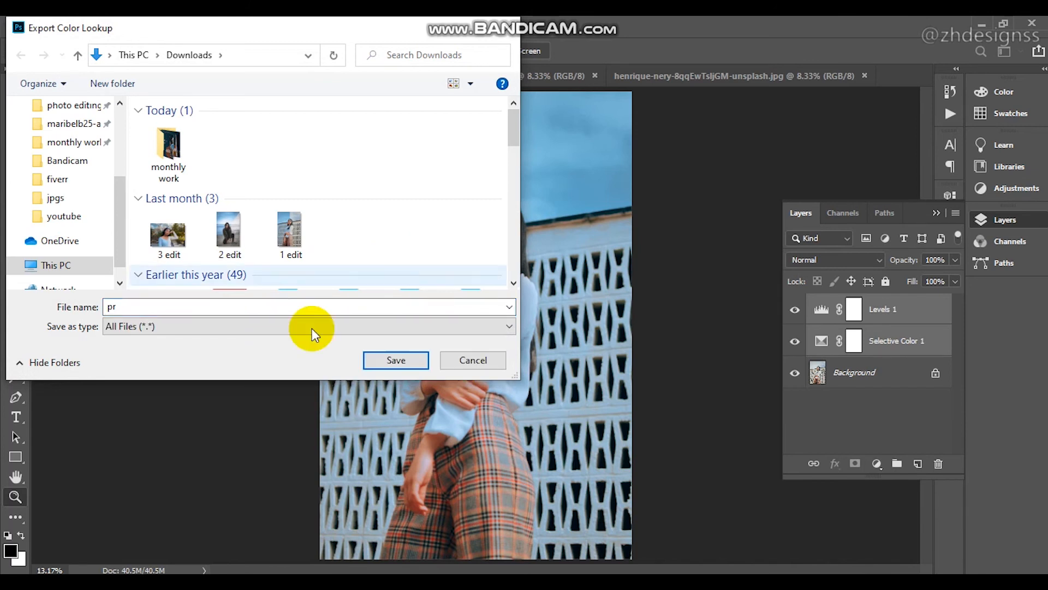
click(400, 361)
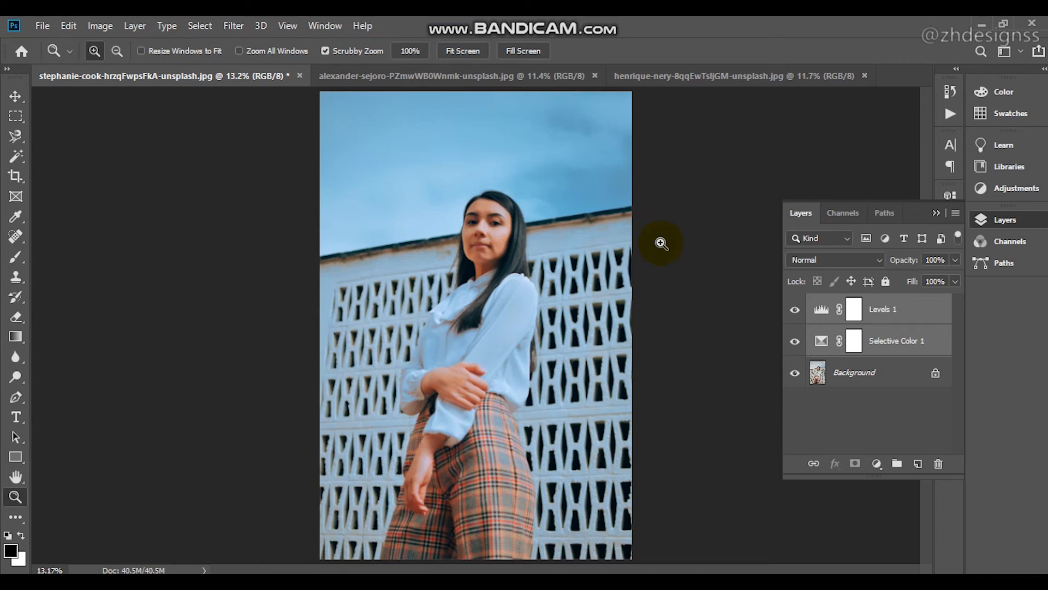
Switch to the photo of the woman kneeling on the beach and add a Color Lookup adjustment layer
click(556, 78)
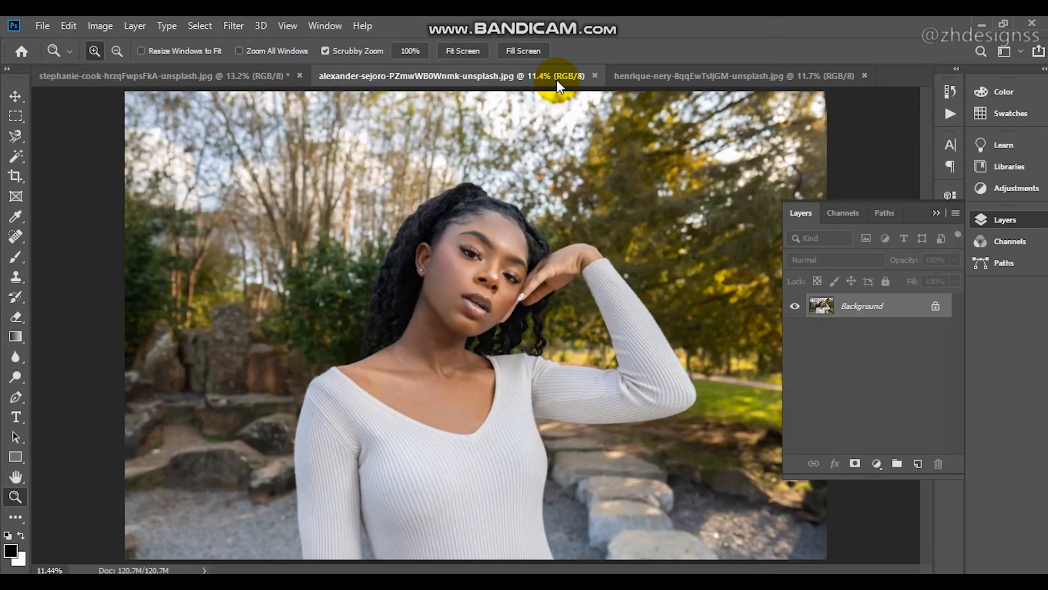
click(650, 77)
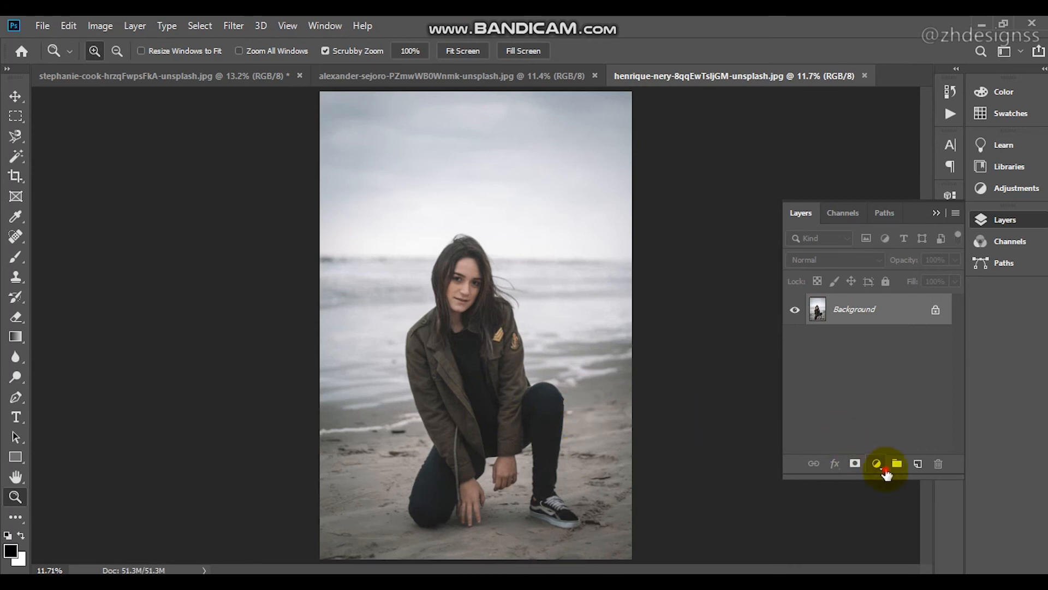
click(875, 465)
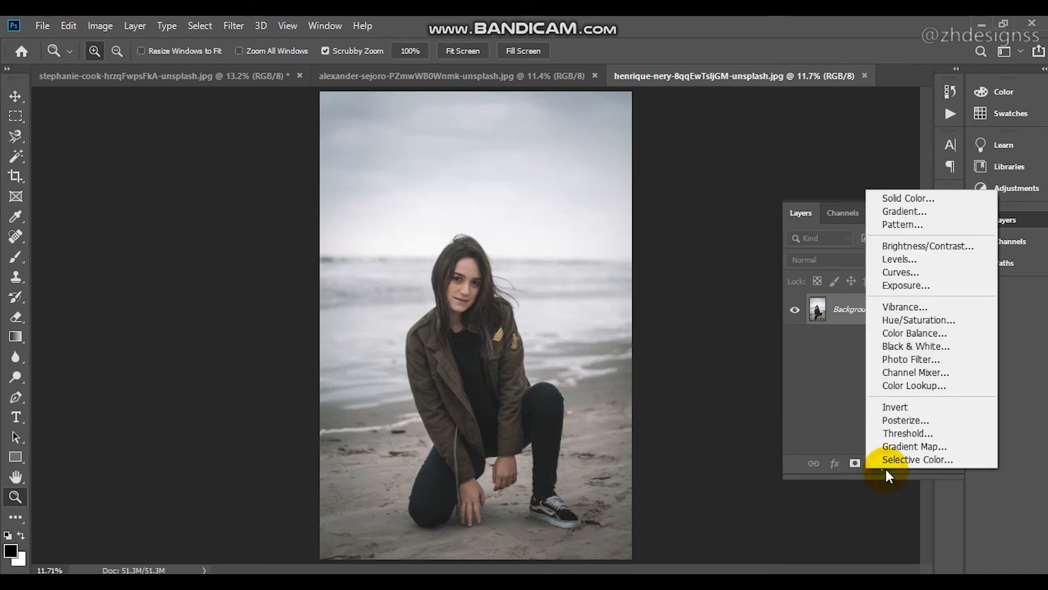
click(911, 385)
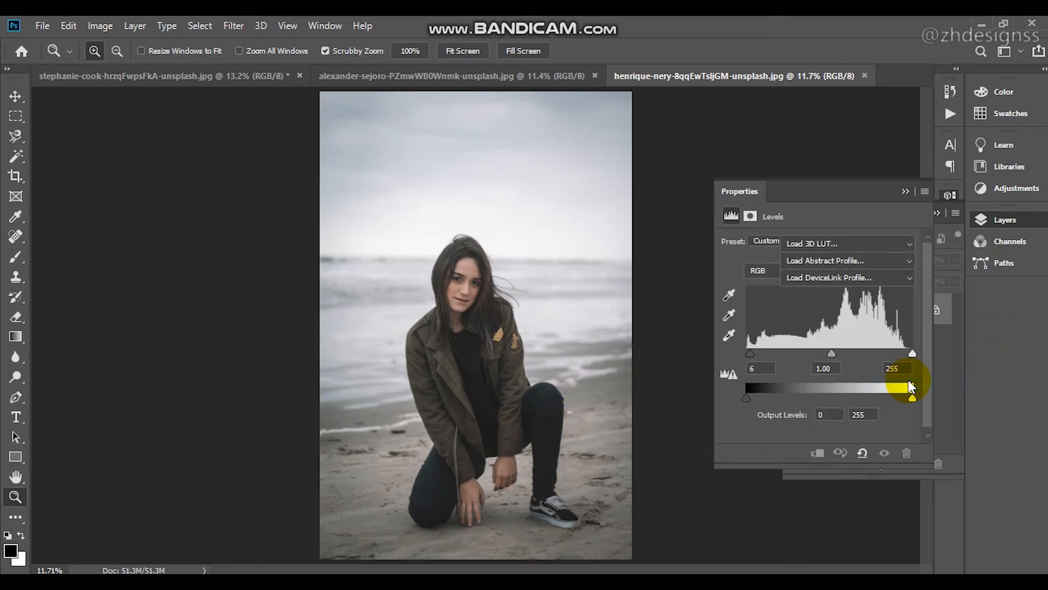
Load preset.CUBE from Downloads as the beach photo's 3D LUT and close the Color Lookup settings
click(873, 237)
click(876, 25)
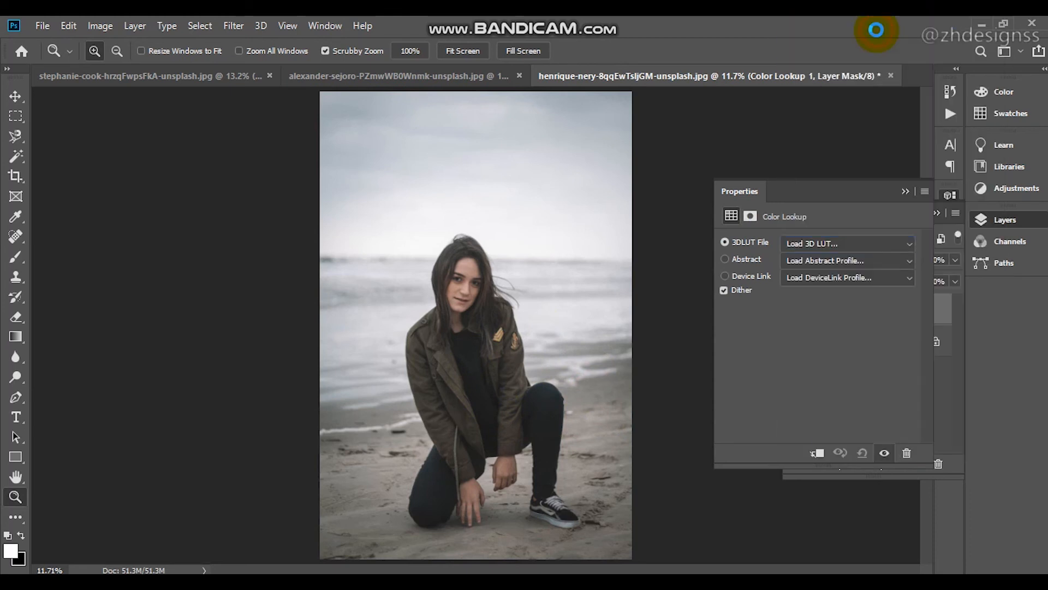
click(759, 388)
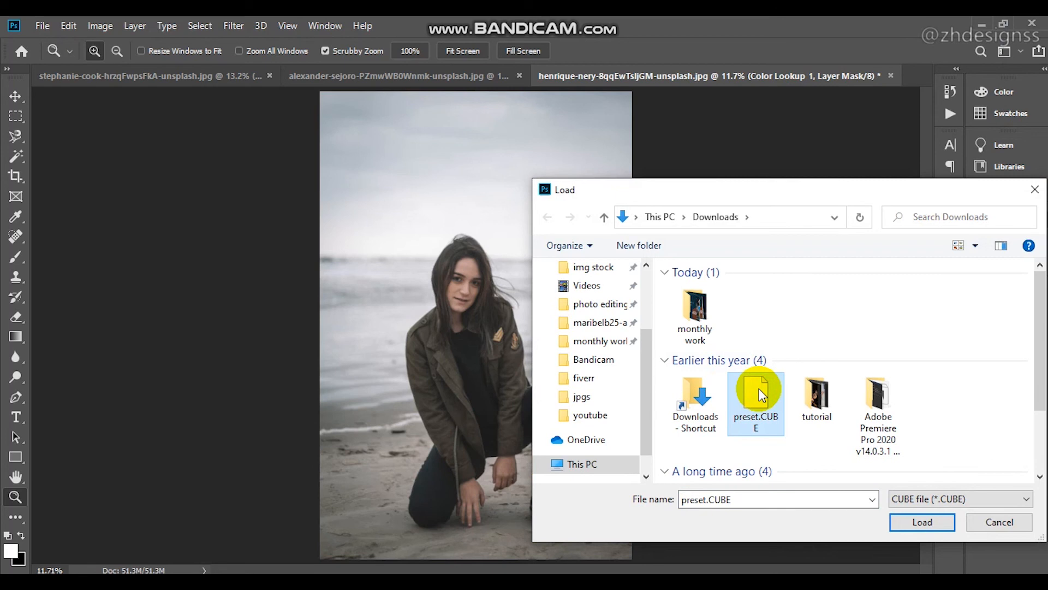
double_click(758, 388)
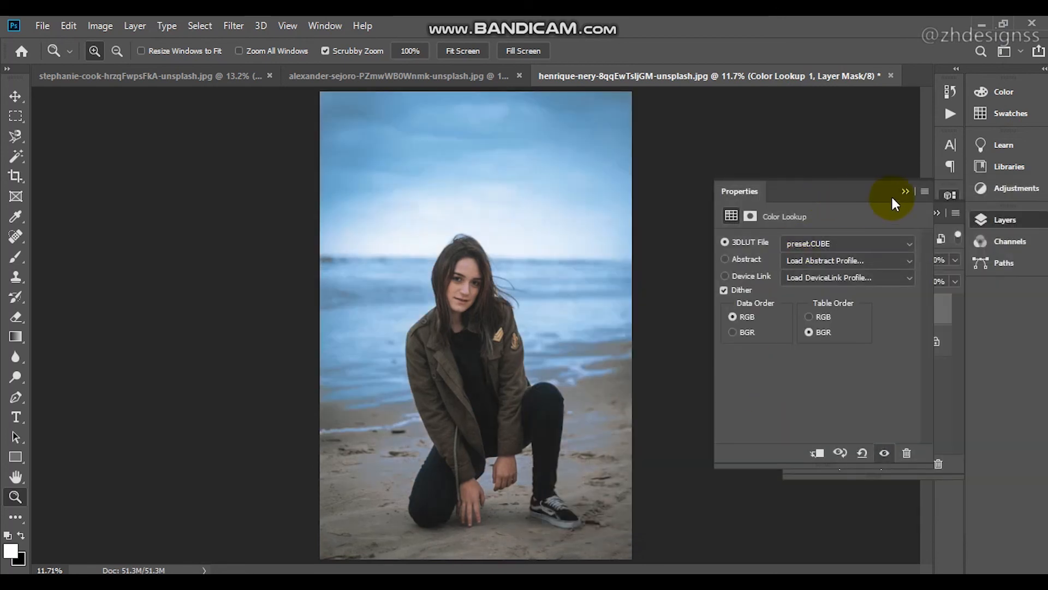
click(907, 190)
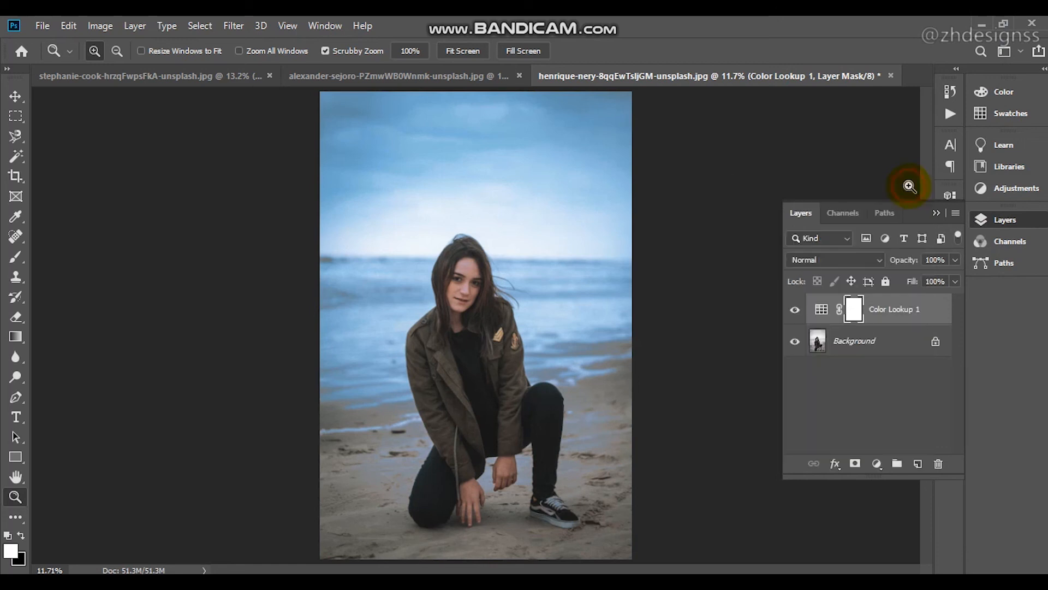
Compare the beach photo with the Color Lookup 1 layer hidden and shown
click(794, 310)
click(794, 310)
click(794, 310)
click(794, 310)
Switch to the photo of the woman in the white sweater and add a Color Lookup adjustment layer
click(392, 75)
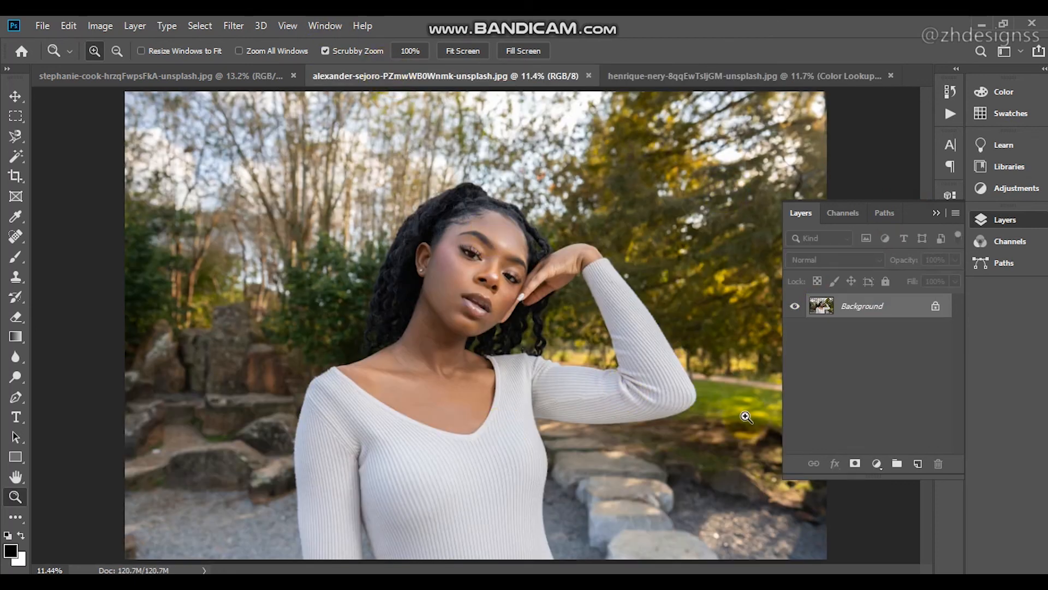
click(875, 464)
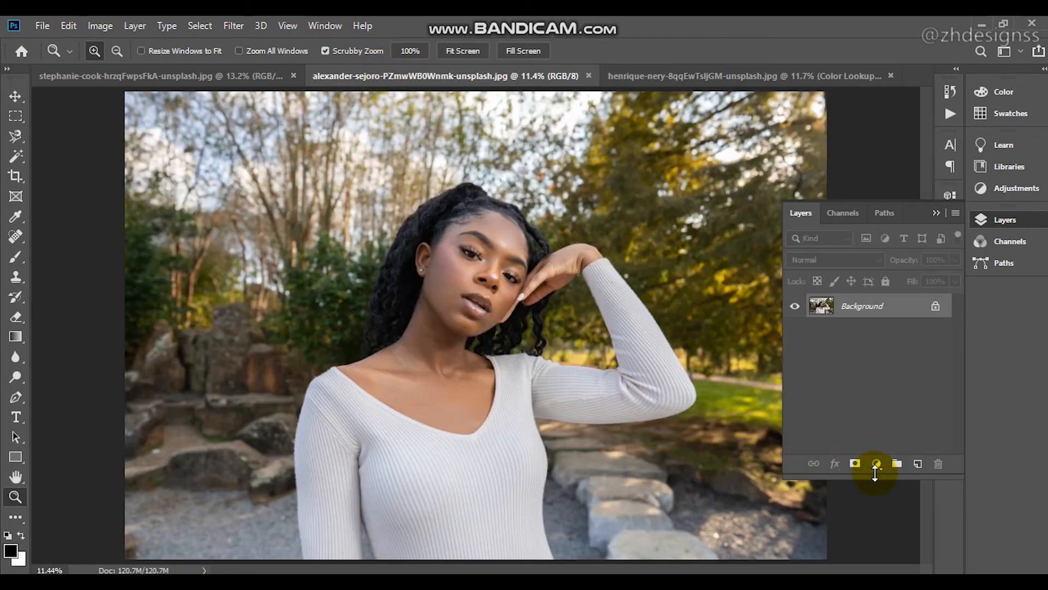
click(876, 468)
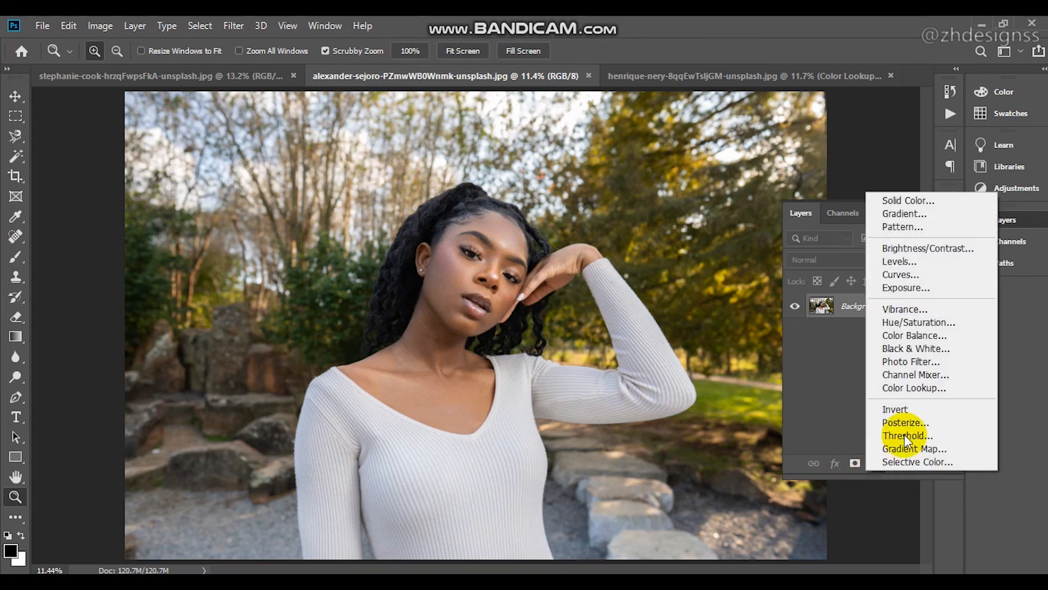
click(909, 388)
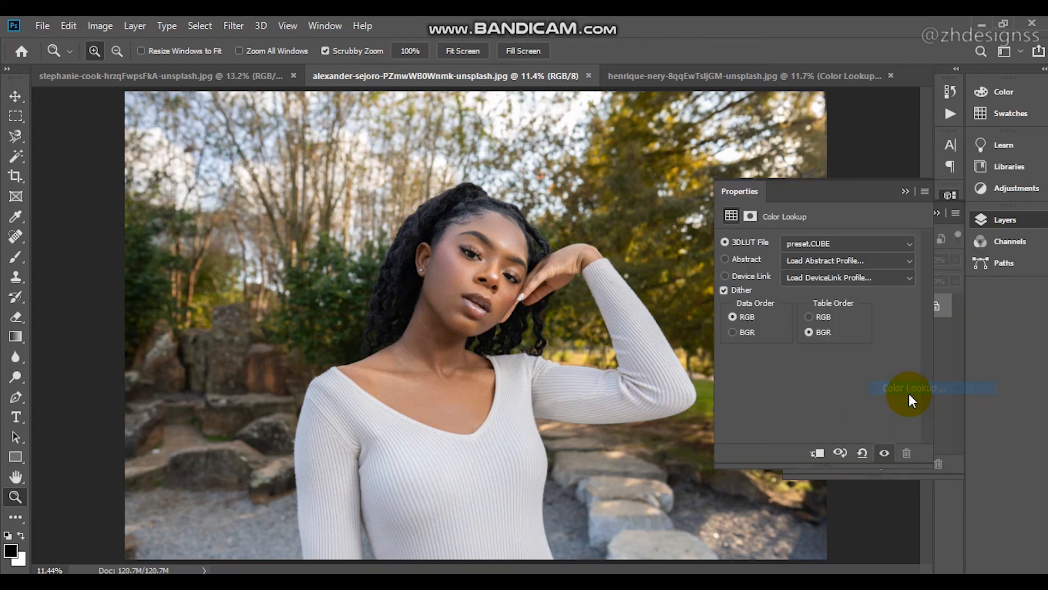
Load preset.CUBE from Downloads as the sweater portrait's 3D LUT and close the Color Lookup settings
click(846, 243)
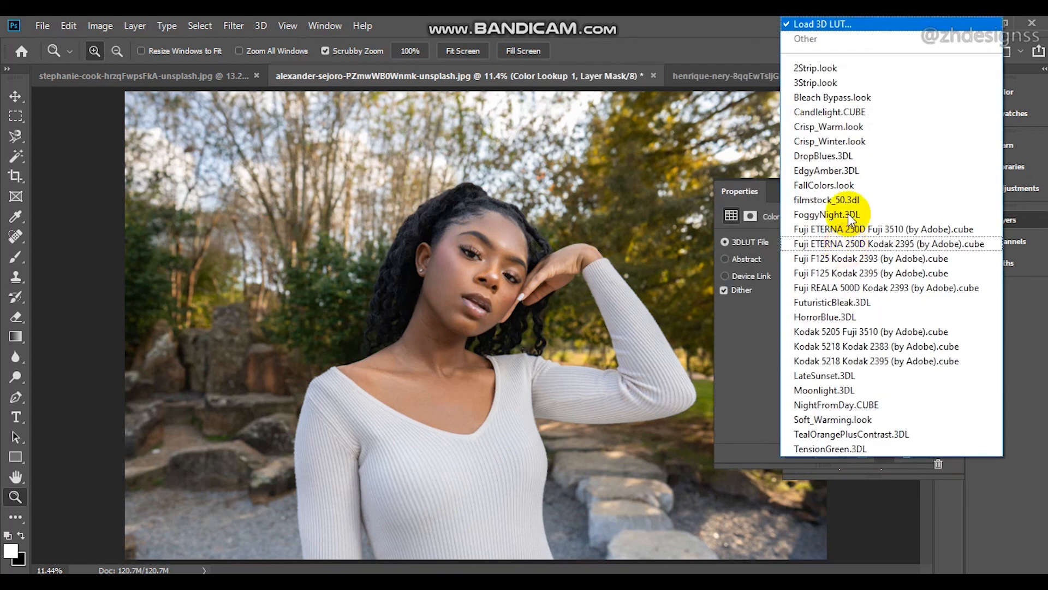
click(846, 30)
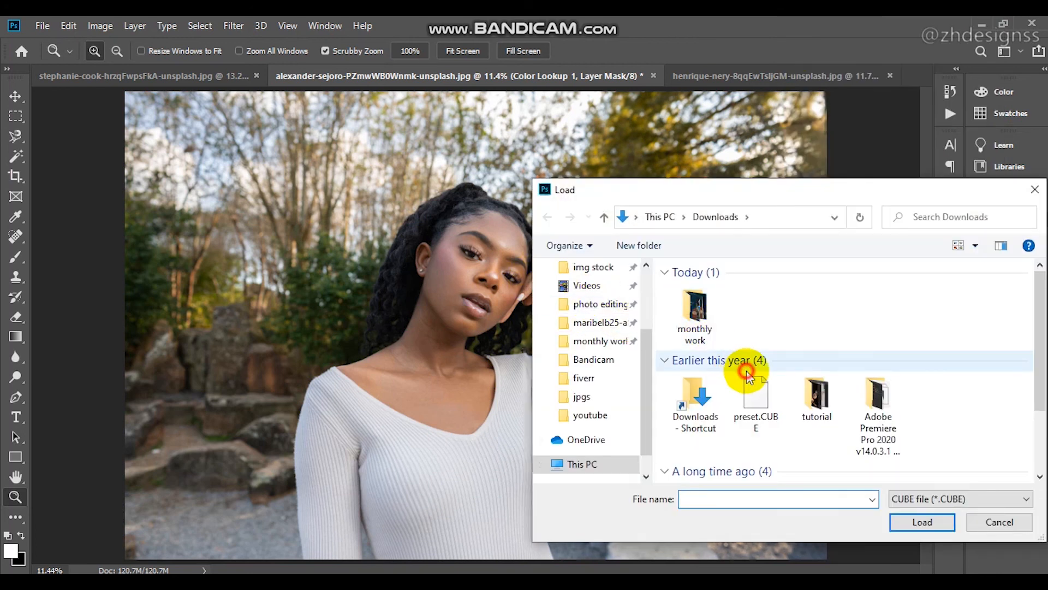
click(747, 370)
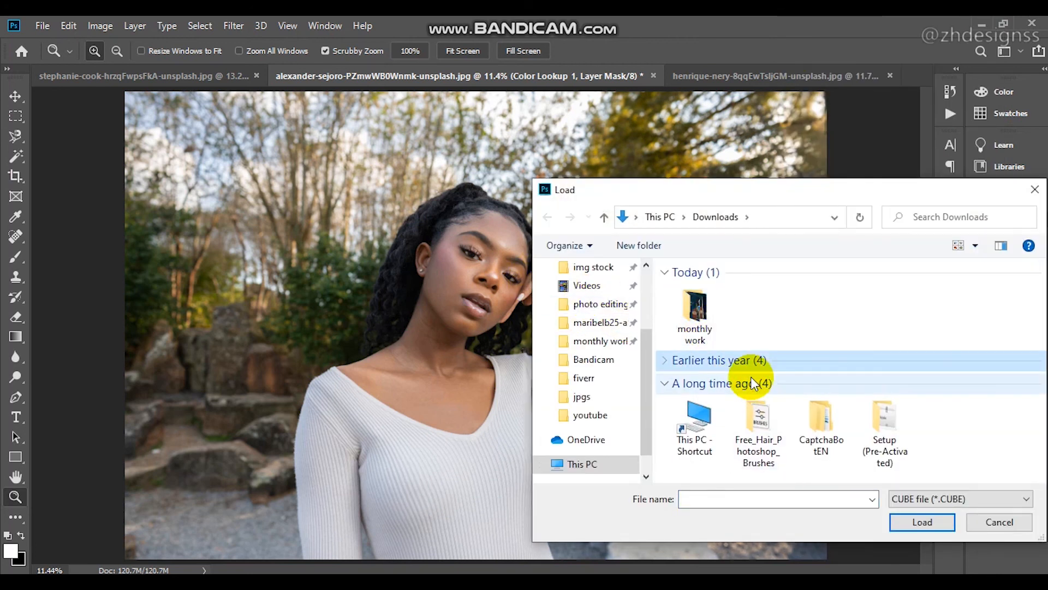
click(666, 363)
click(770, 406)
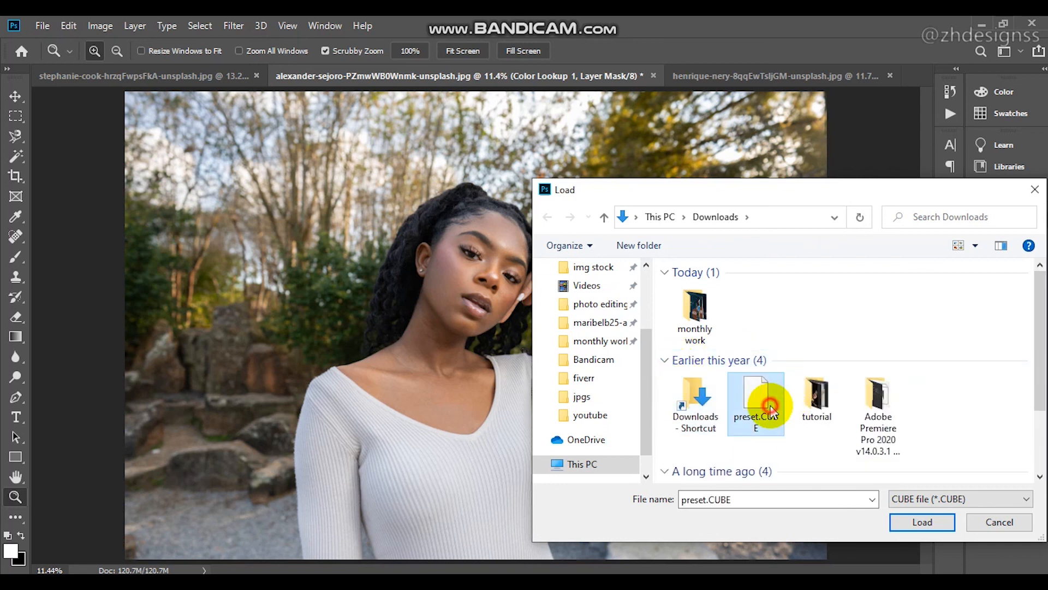
double_click(771, 405)
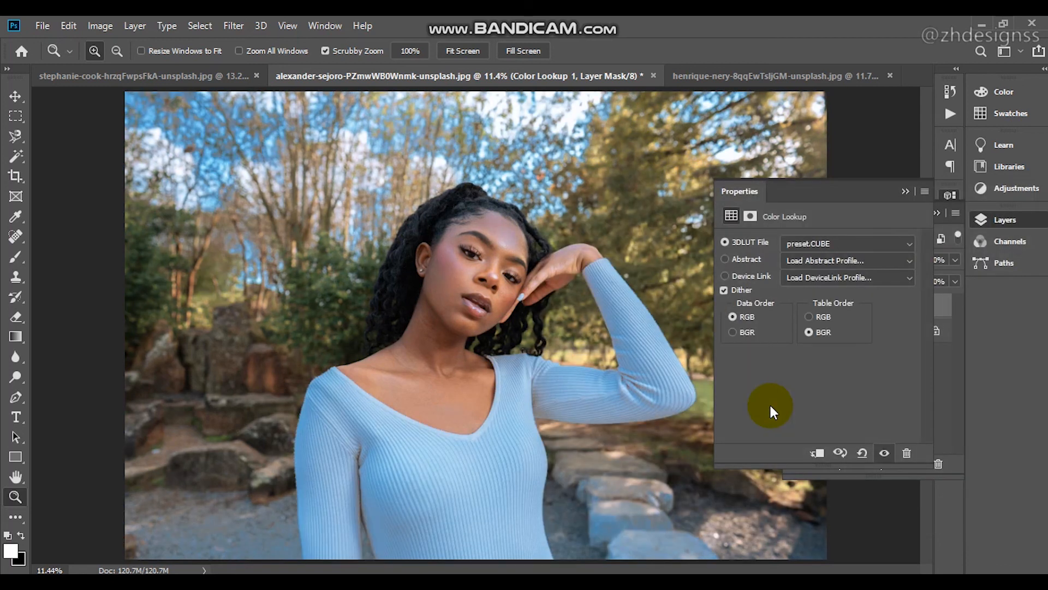
click(902, 189)
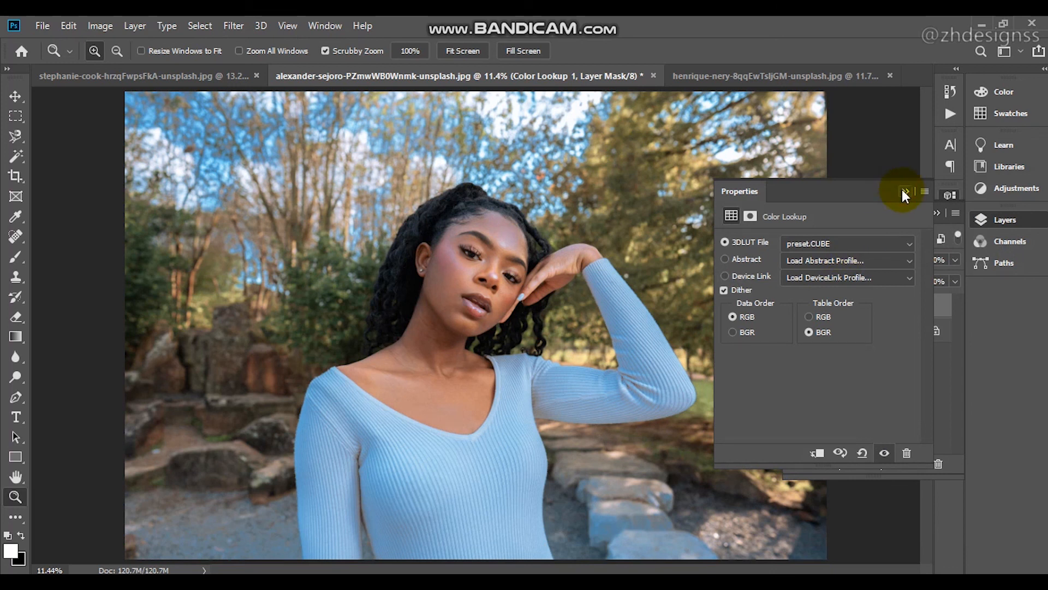
Compare the sweater portrait with the Color Lookup 1 layer hidden and shown, both in full and close up on the face
click(795, 307)
click(795, 306)
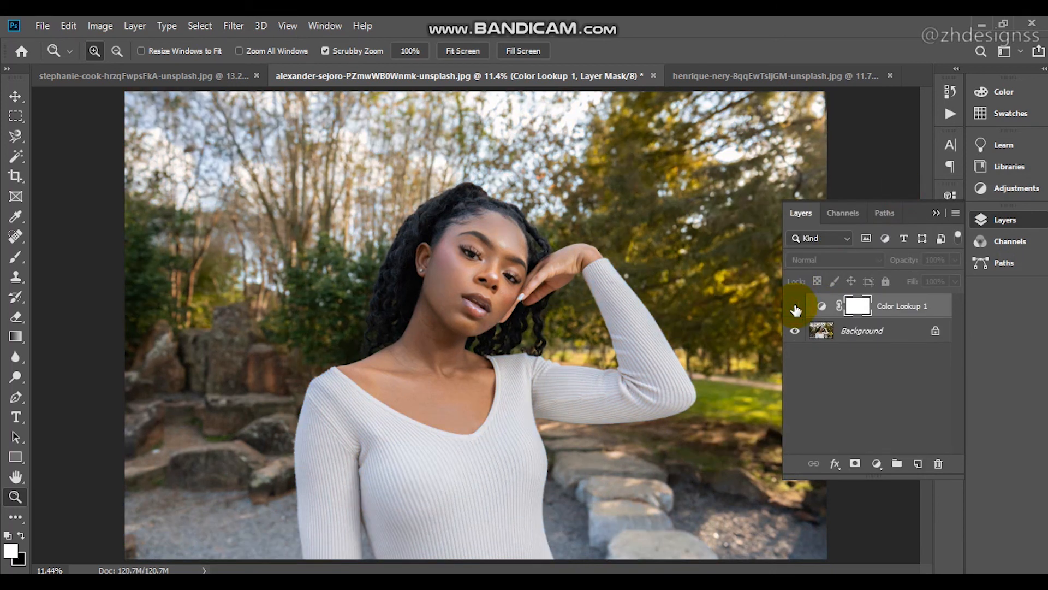
click(795, 306)
drag(421, 298, 421, 297)
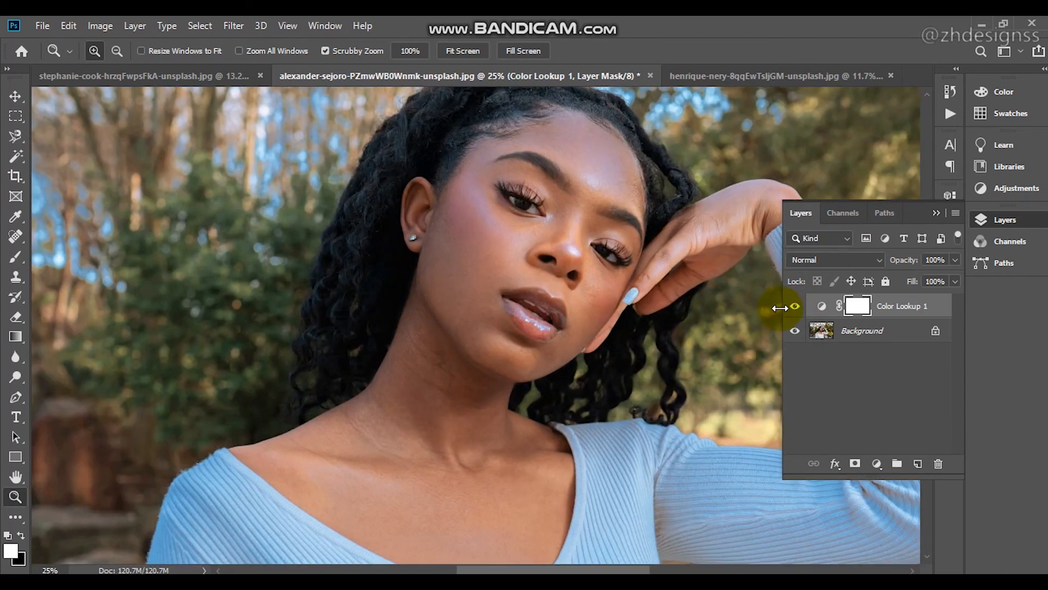
click(796, 309)
click(796, 309)
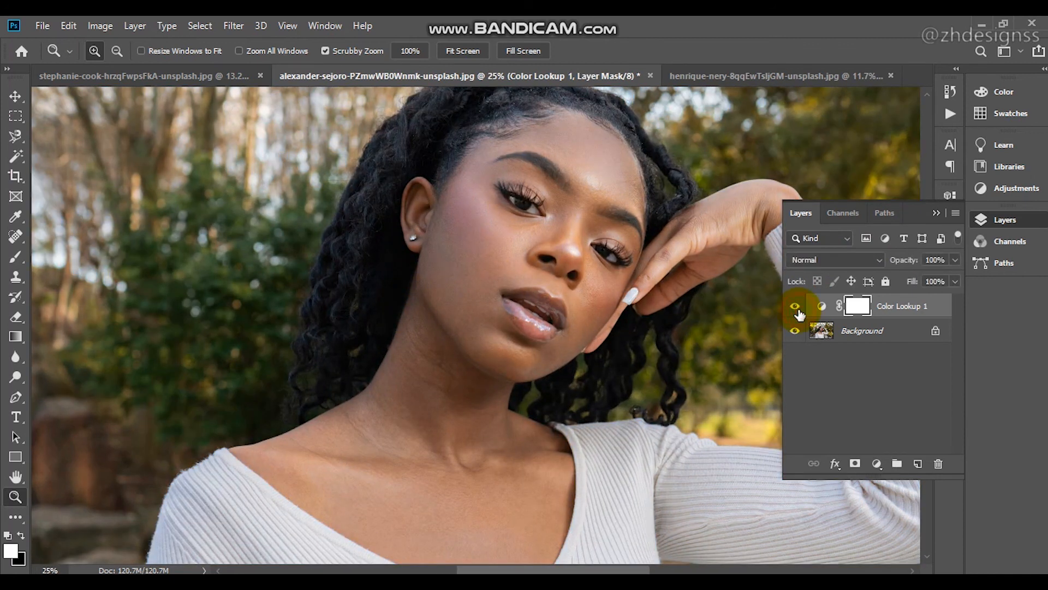
key(v)
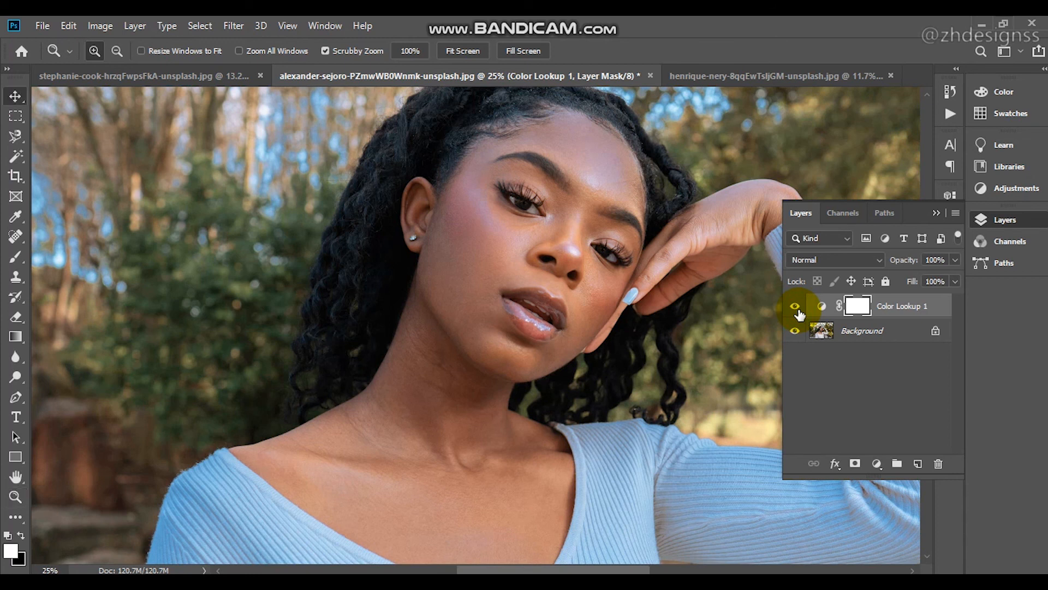
key(z)
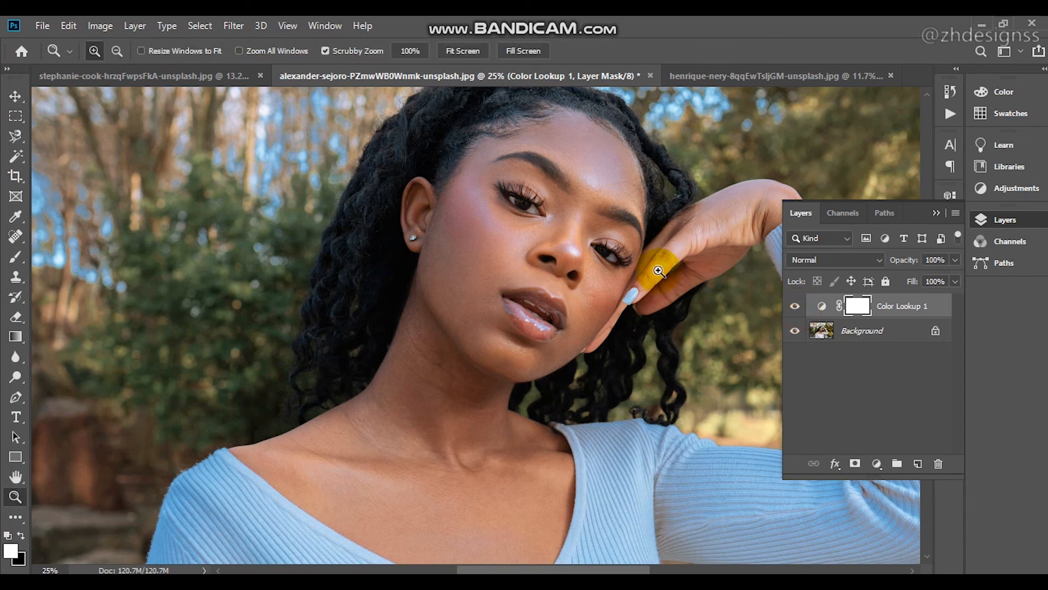
click(471, 59)
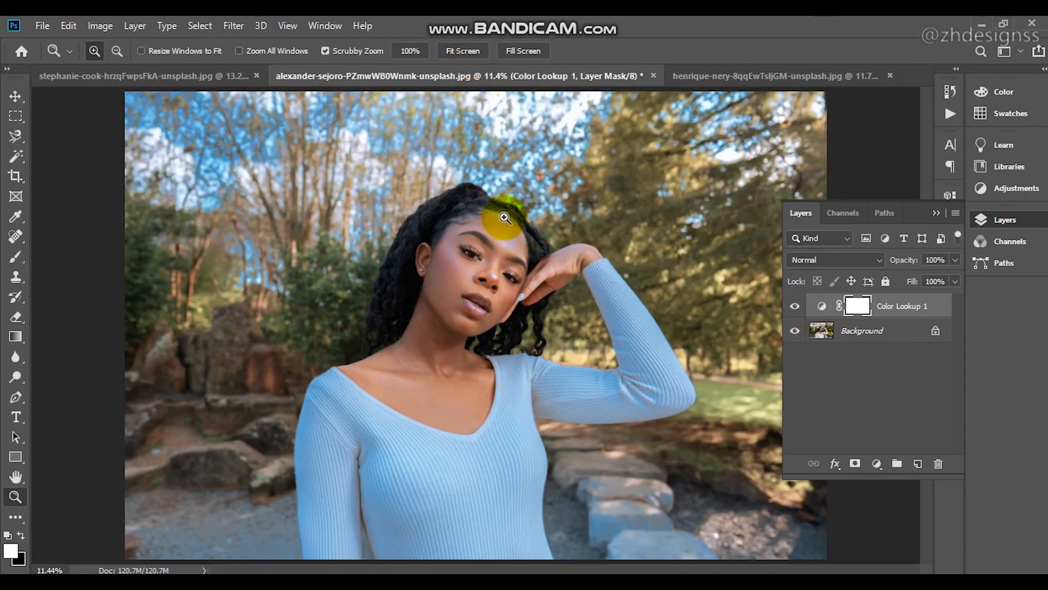